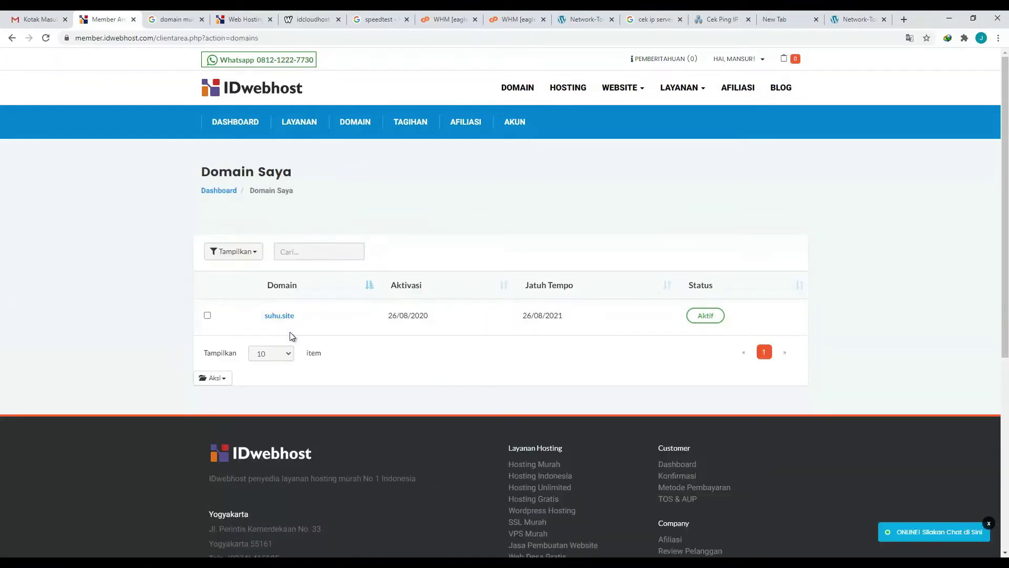
Visit suhu.site from the domain list in a new tab to check whether it loads
{"action": "left_click_drag", "start_coordinate": [295, 318], "coordinate": [264, 316]}
{"action": "right_click", "coordinate": [268, 319]}
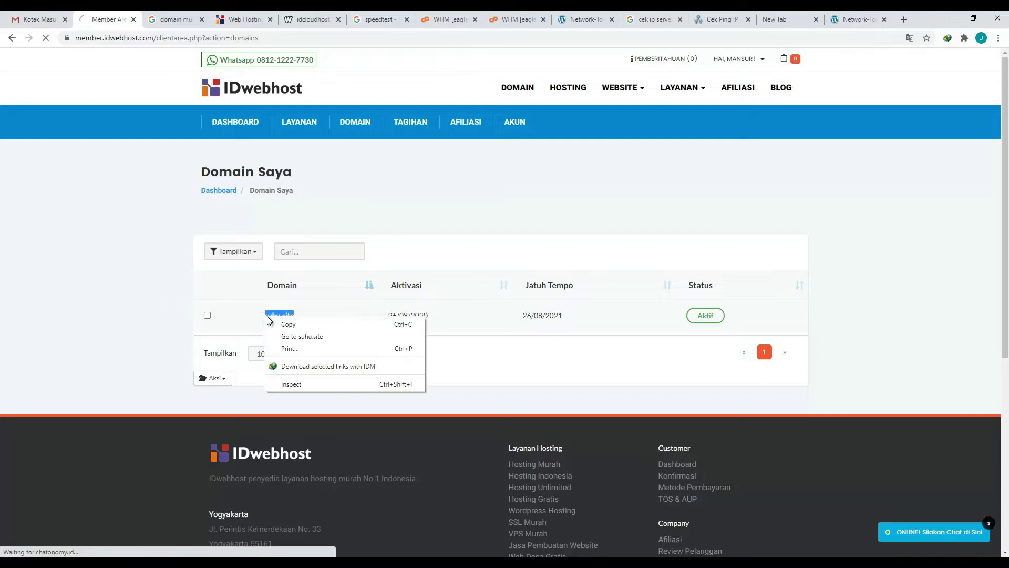
{"action": "left_click", "coordinate": [287, 338]}
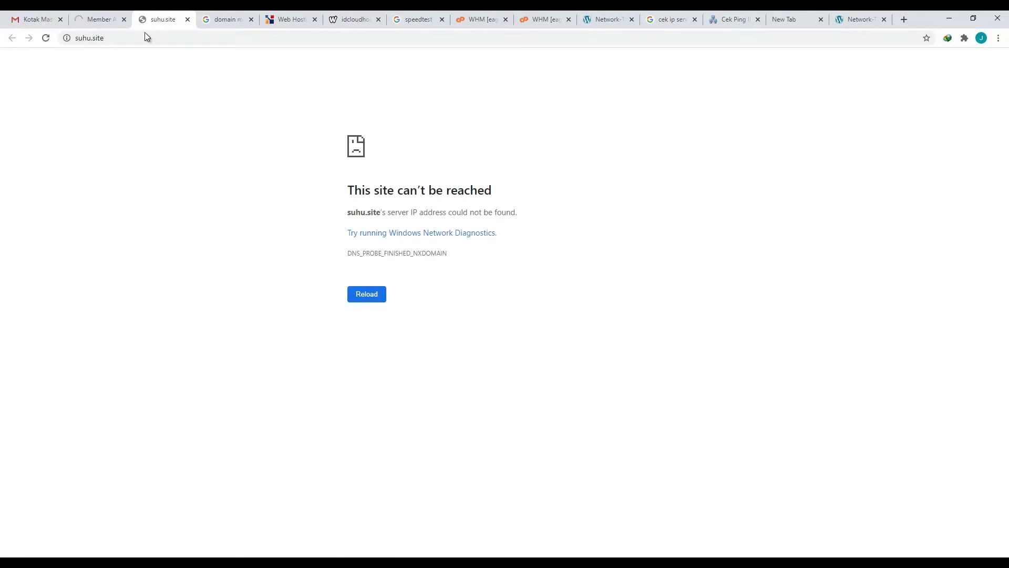
Return to the IDwebhost domain list and open the nameserver settings of suhu.site
{"action": "left_click", "coordinate": [110, 16]}
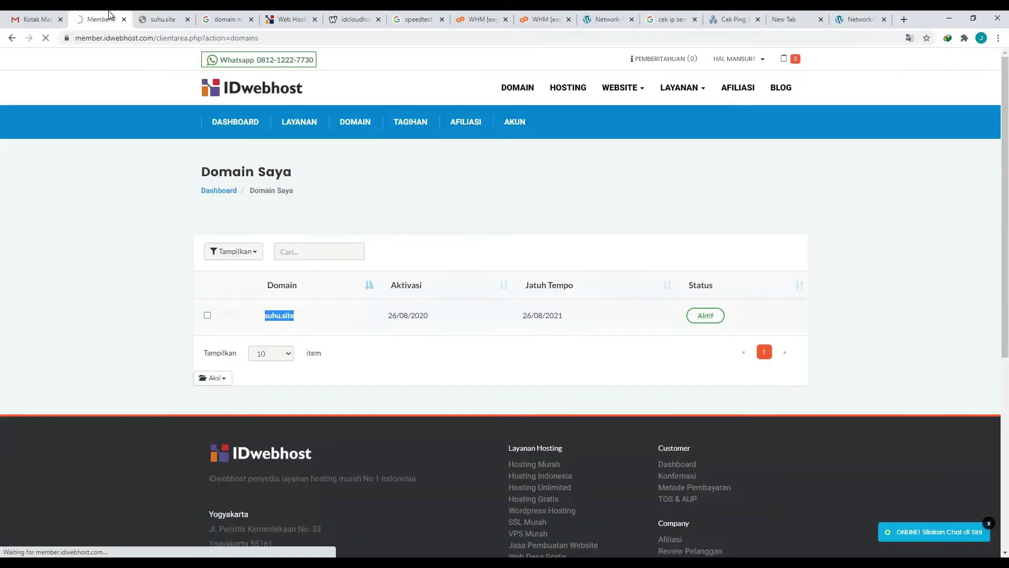
{"action": "left_click", "coordinate": [273, 316]}
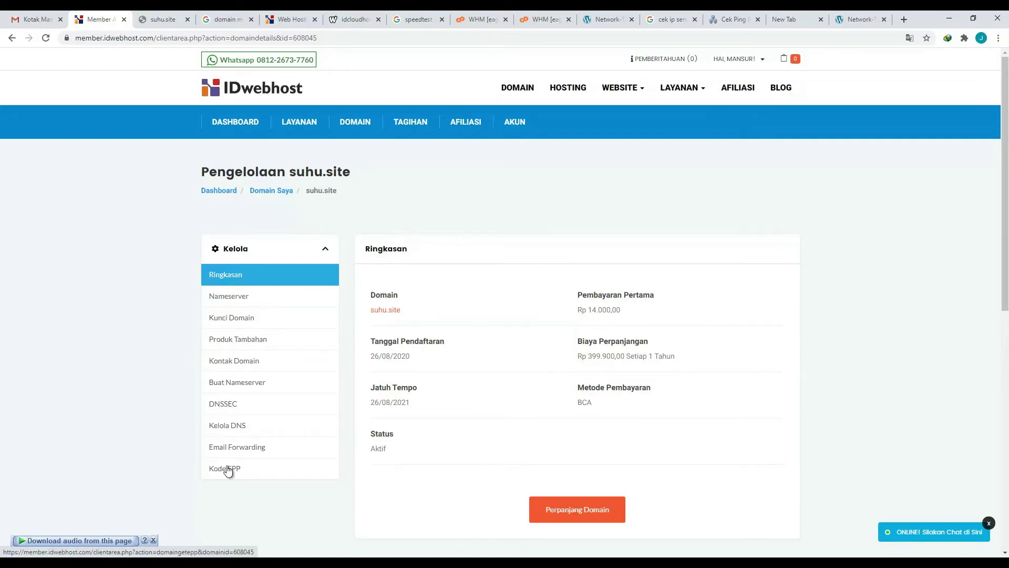
{"action": "left_click", "coordinate": [233, 303]}
{"action": "left_click", "coordinate": [388, 348]}
{"action": "triple_click", "coordinate": [599, 368]}
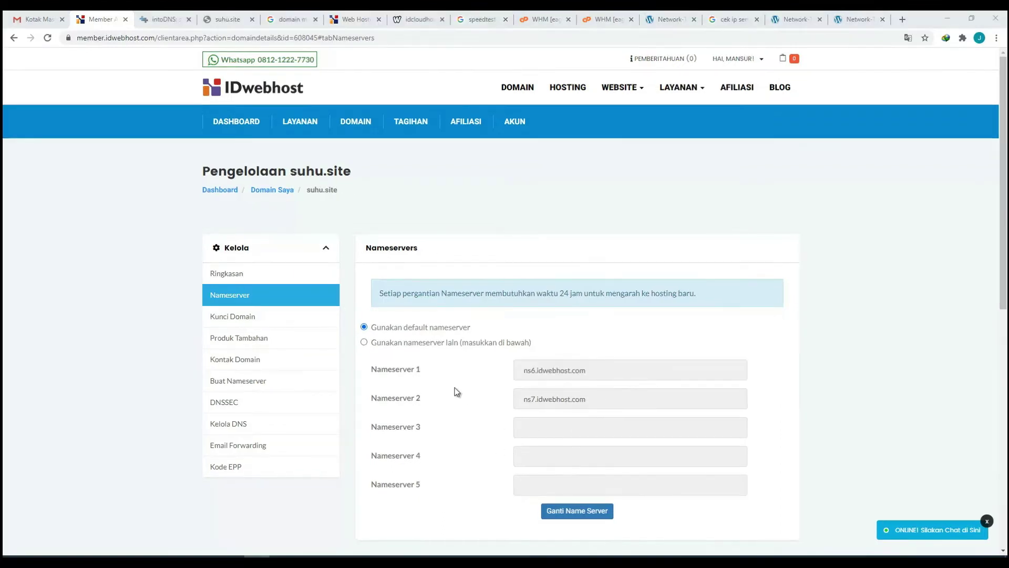
Choose to use other nameservers and set Nameserver 1 to dns1.leafcloud.net
{"action": "left_click", "coordinate": [364, 342]}
{"action": "left_click_drag", "start_coordinate": [601, 371], "coordinate": [481, 379]}
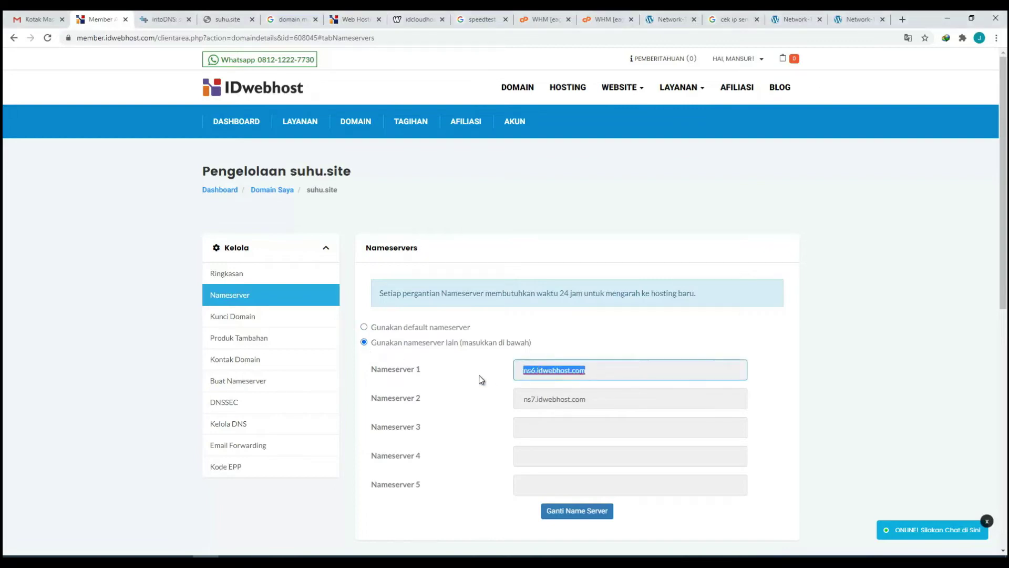
{"action": "type", "text": "dns1.leafcloud.net"}
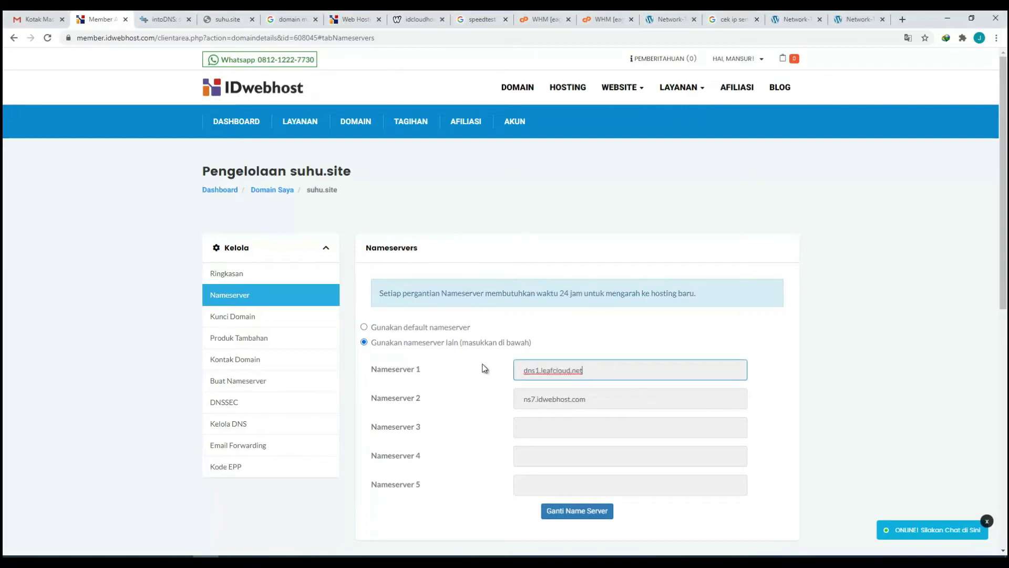
Set Nameserver 2 to dns2.leafcloud.net and submit the nameserver change
{"action": "left_click_drag", "start_coordinate": [588, 399], "coordinate": [487, 417]}
{"action": "type", "text": "dns1.leafcloud.net"}
{"action": "left_click", "coordinate": [539, 399]}
{"action": "key", "text": "BackSpace"}
{"action": "type", "text": "2"}
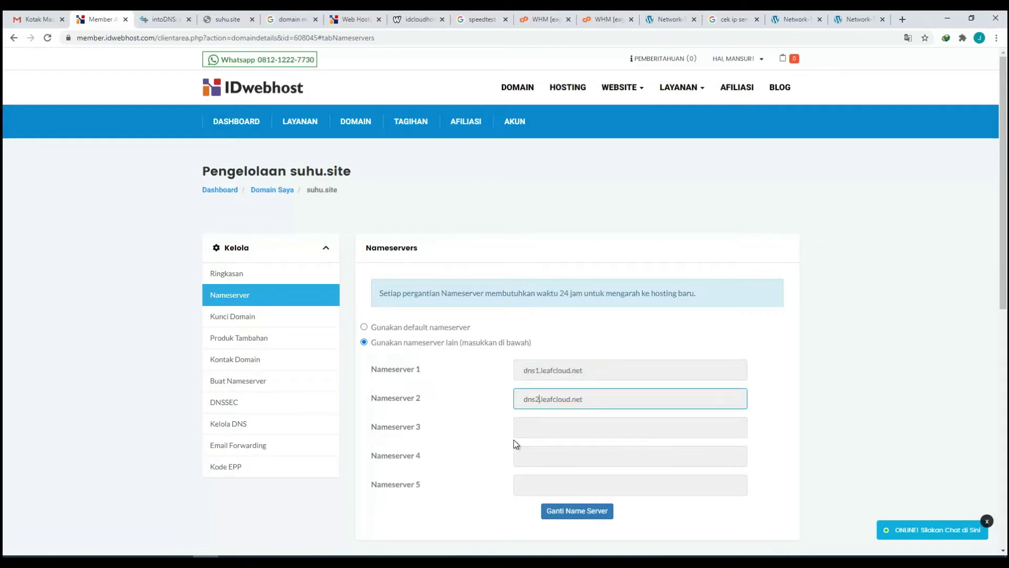
{"action": "left_click", "coordinate": [533, 424]}
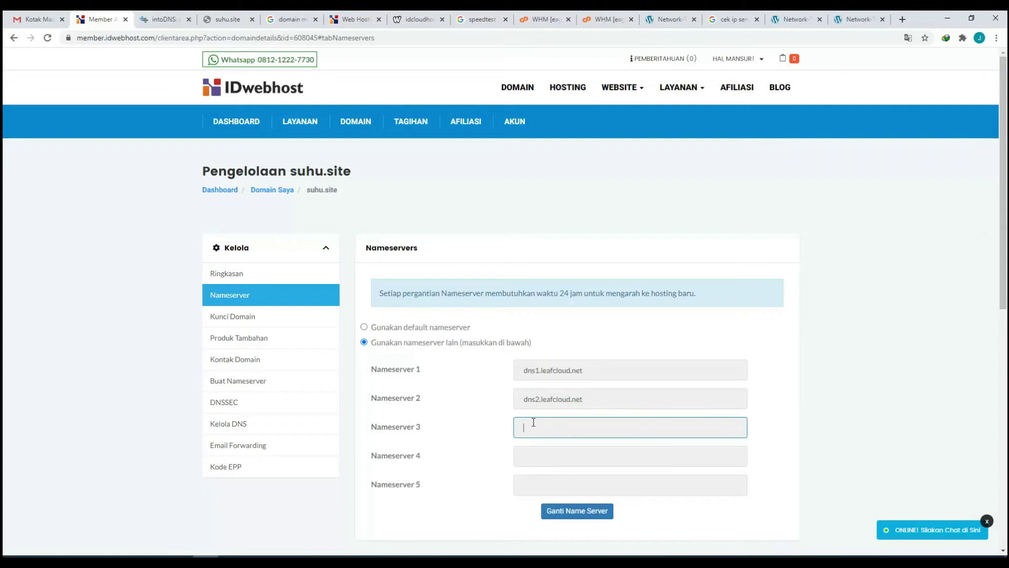
{"action": "left_click", "coordinate": [562, 513]}
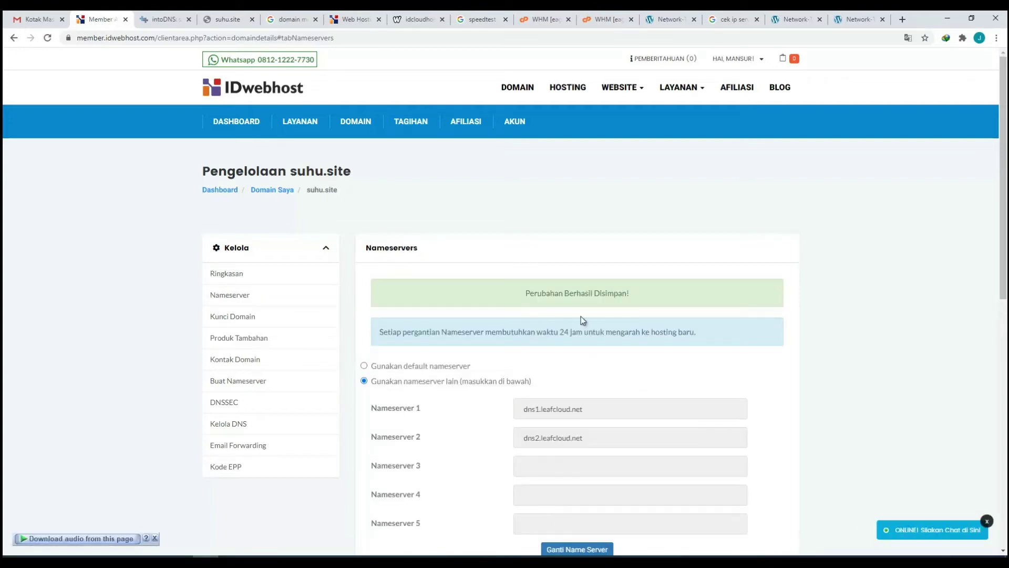
Read the save status and the notice about how long a nameserver change takes
{"action": "left_click_drag", "start_coordinate": [523, 295], "coordinate": [644, 289]}
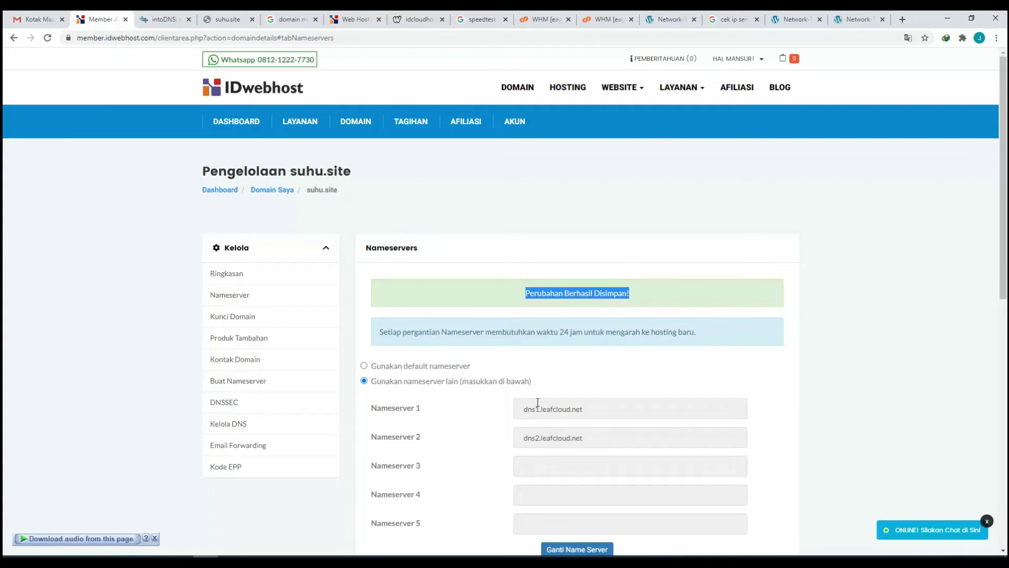
{"action": "left_click_drag", "start_coordinate": [386, 332], "coordinate": [719, 340]}
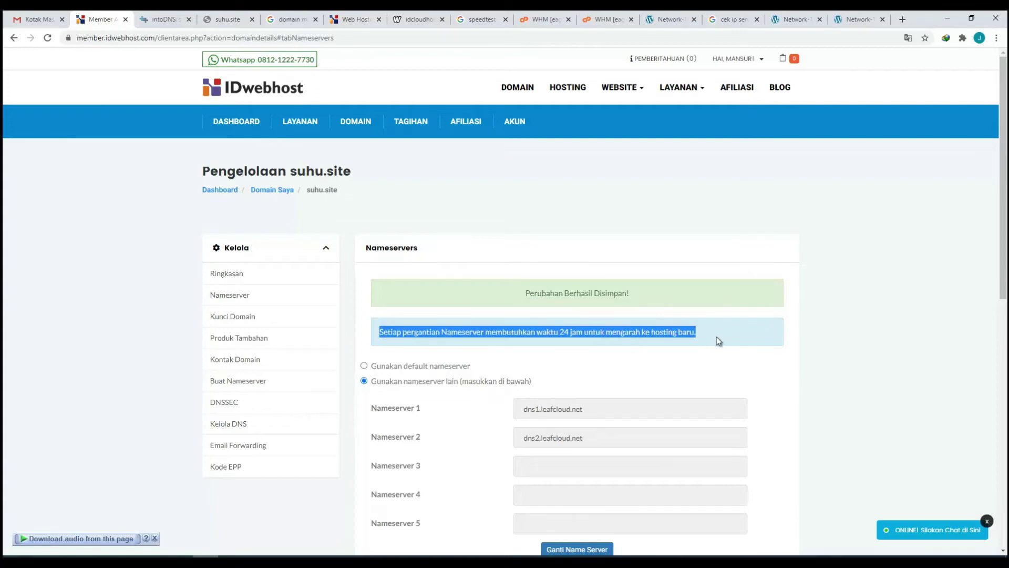
{"action": "left_click", "coordinate": [605, 335]}
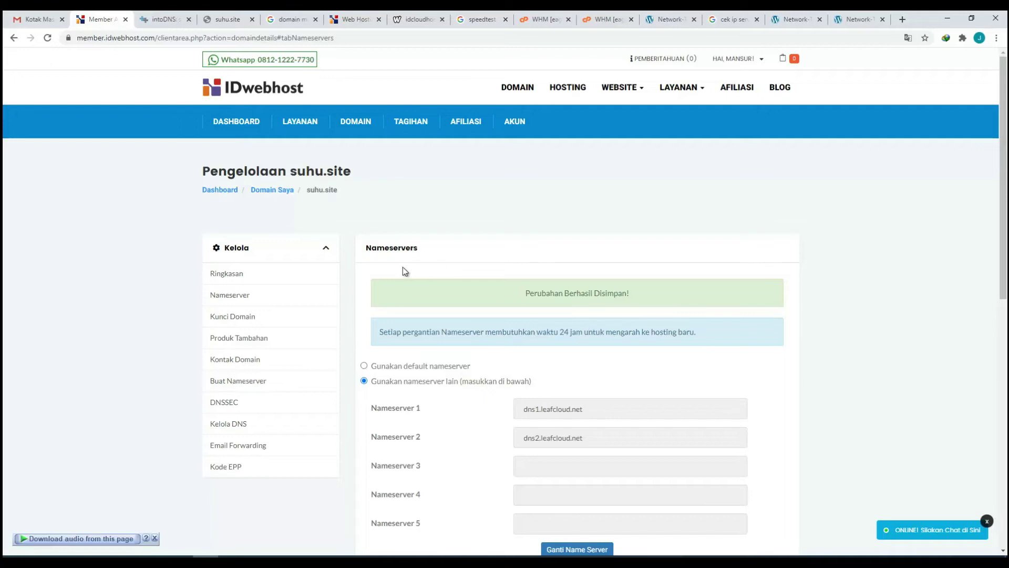
Copy the domain name suhu.site, load it in the intoDNS tab and retry the page
{"action": "left_click_drag", "start_coordinate": [337, 191], "coordinate": [308, 193]}
{"action": "key", "text": "ctrl+c"}
{"action": "left_click", "coordinate": [181, 17]}
{"action": "left_click", "coordinate": [191, 35]}
{"action": "key", "text": "ctrl+v"}
{"action": "key", "text": "Return"}
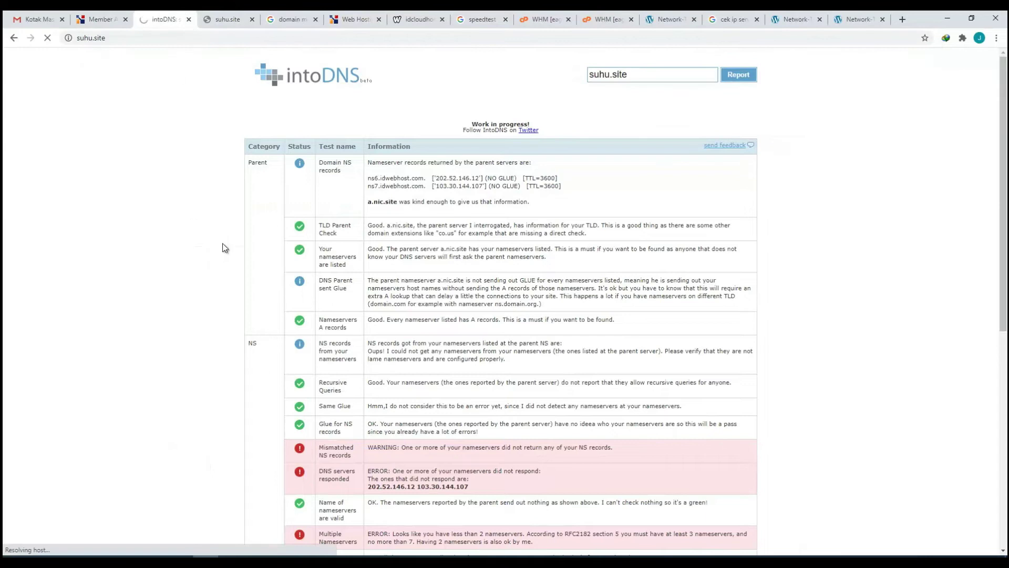
{"action": "left_click", "coordinate": [375, 296]}
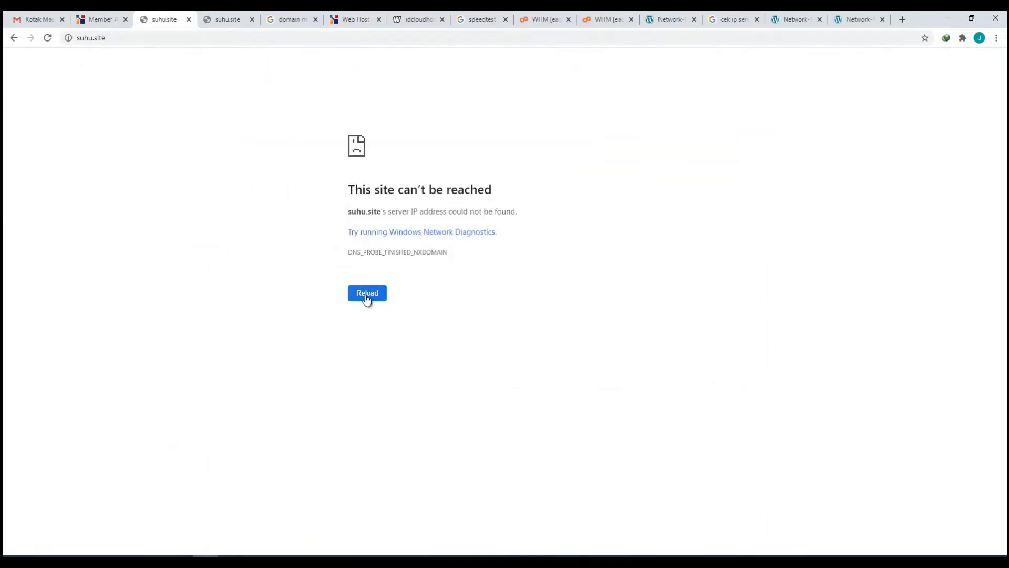
Open the intodns.com home page in the other suhu.site tab
{"action": "left_click", "coordinate": [229, 21]}
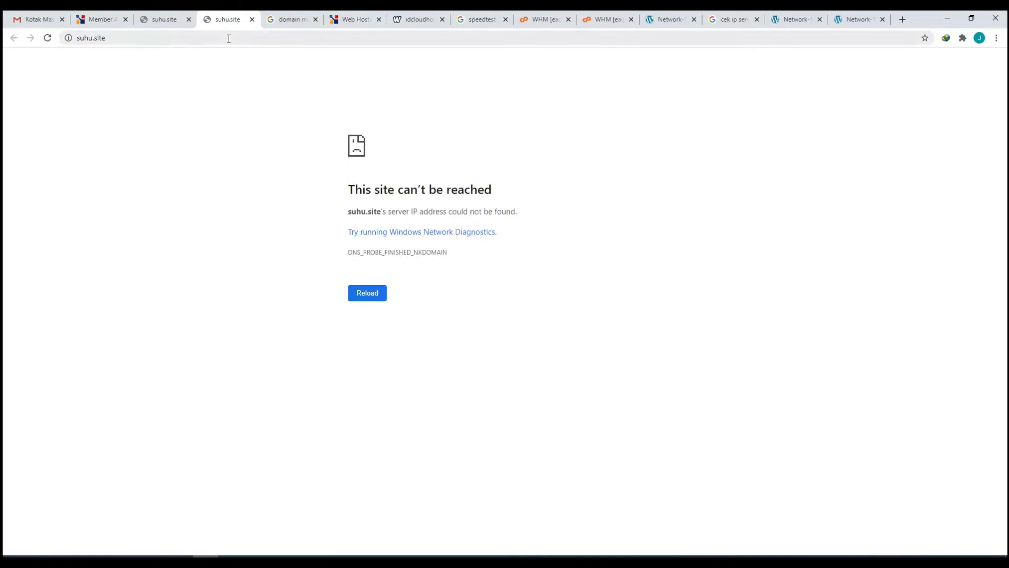
{"action": "left_click", "coordinate": [228, 38]}
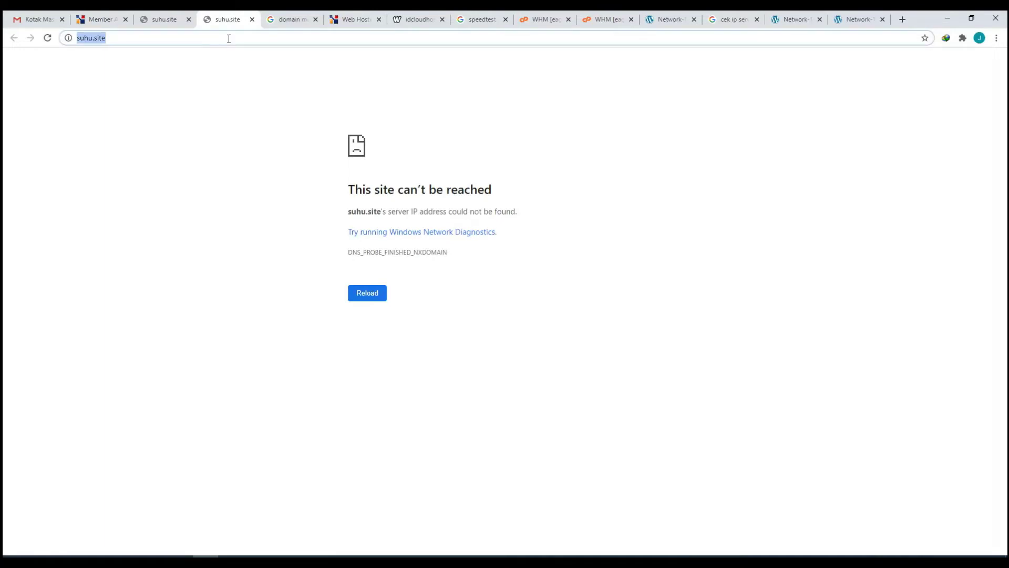
{"action": "type", "text": "into"}
{"action": "key", "text": "Right"}
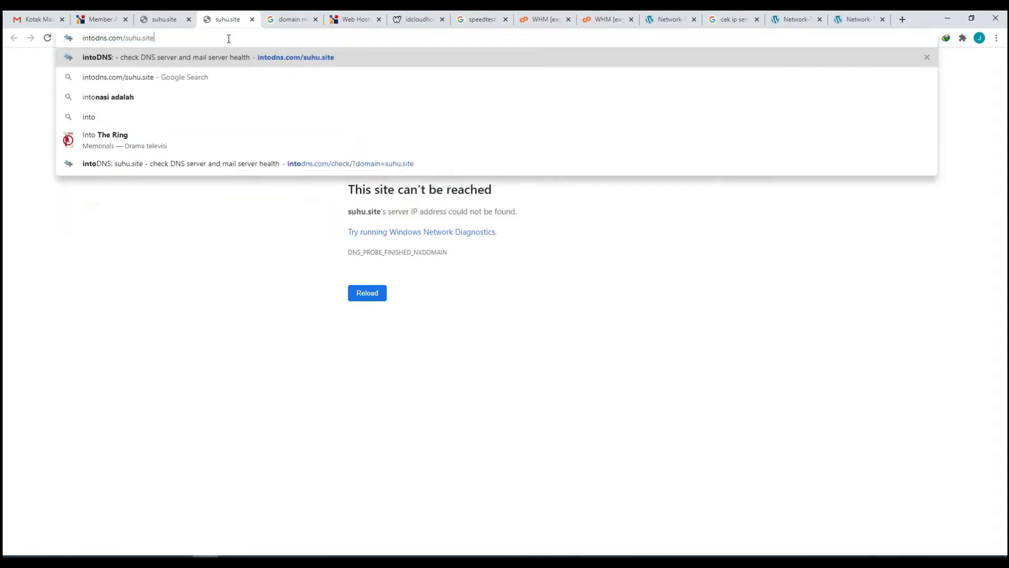
{"action": "key", "text": "BackSpace"}
{"action": "key", "text": "BackSpace"}
{"action": "key", "text": "BackSpace"}
{"action": "key", "text": "BackSpace"}
{"action": "key", "text": "BackSpace"}
{"action": "key", "text": "BackSpace"}
{"action": "key", "text": "BackSpace"}
{"action": "key", "text": "BackSpace"}
{"action": "key", "text": "BackSpace"}
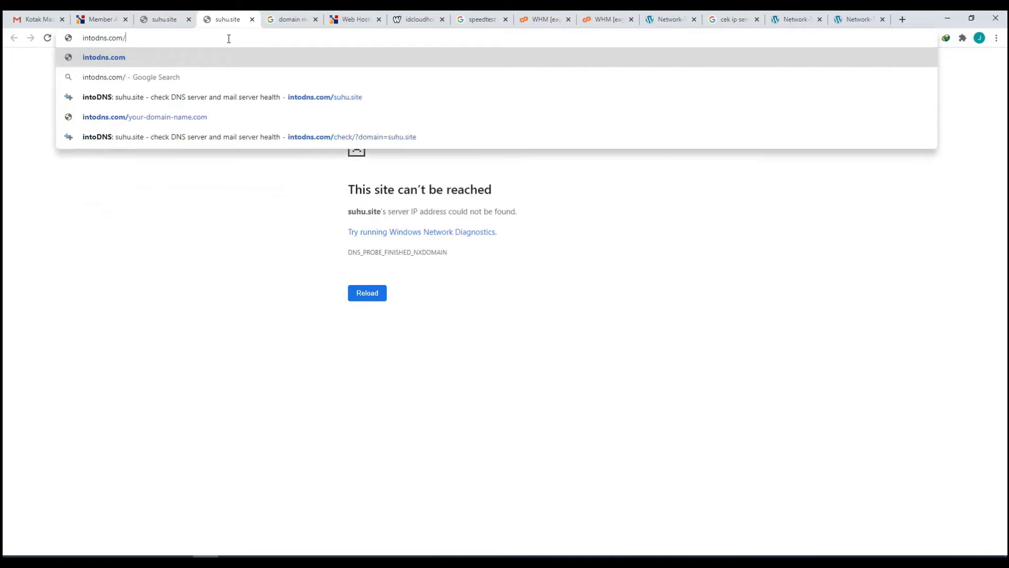
{"action": "key", "text": "Return"}
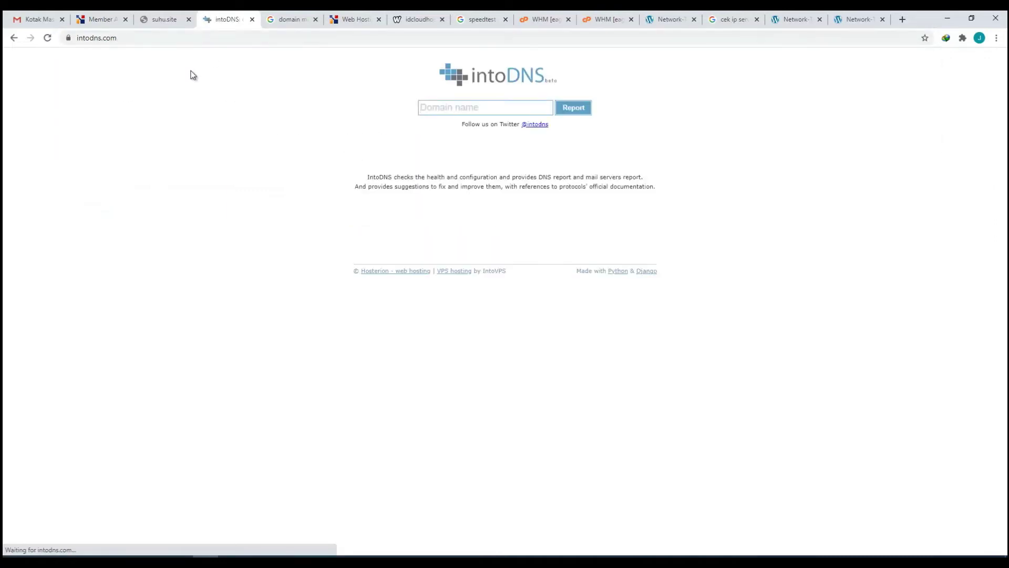
Run an intoDNS report for suhu.site and examine its nameserver records and test results
{"action": "left_click", "coordinate": [420, 107]}
{"action": "type", "text": "s"}
{"action": "left_click", "coordinate": [431, 130]}
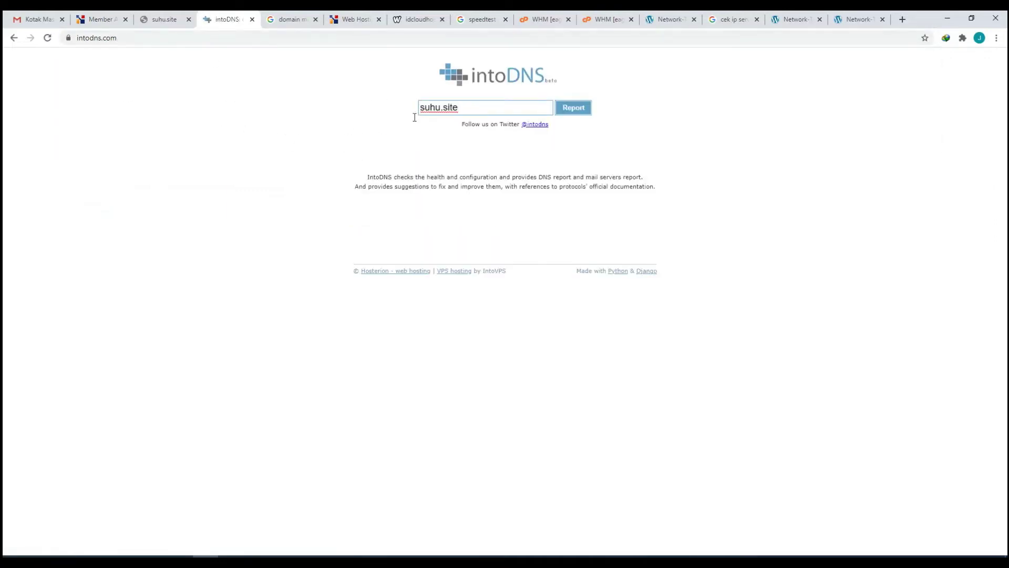
{"action": "left_click", "coordinate": [572, 111]}
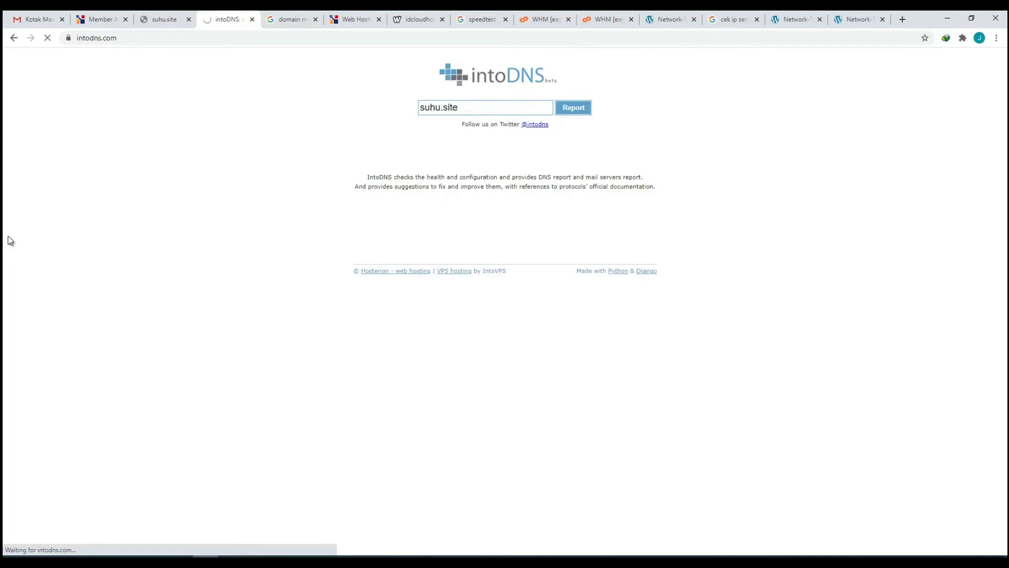
{"action": "left_click_drag", "start_coordinate": [561, 178], "coordinate": [429, 186]}
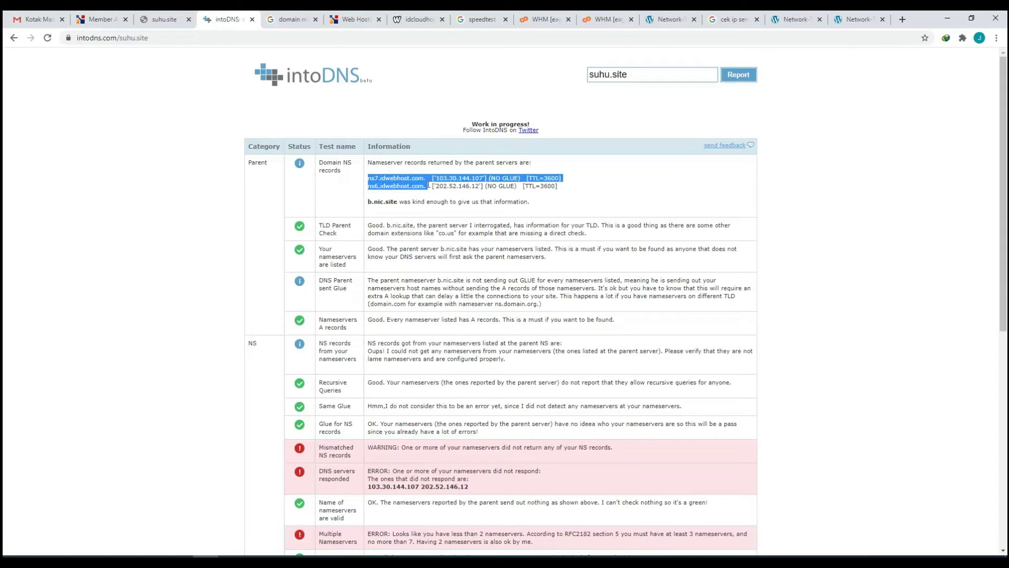
{"action": "scroll", "coordinate": [414, 251], "scroll_direction": "down", "scroll_amount": 7}
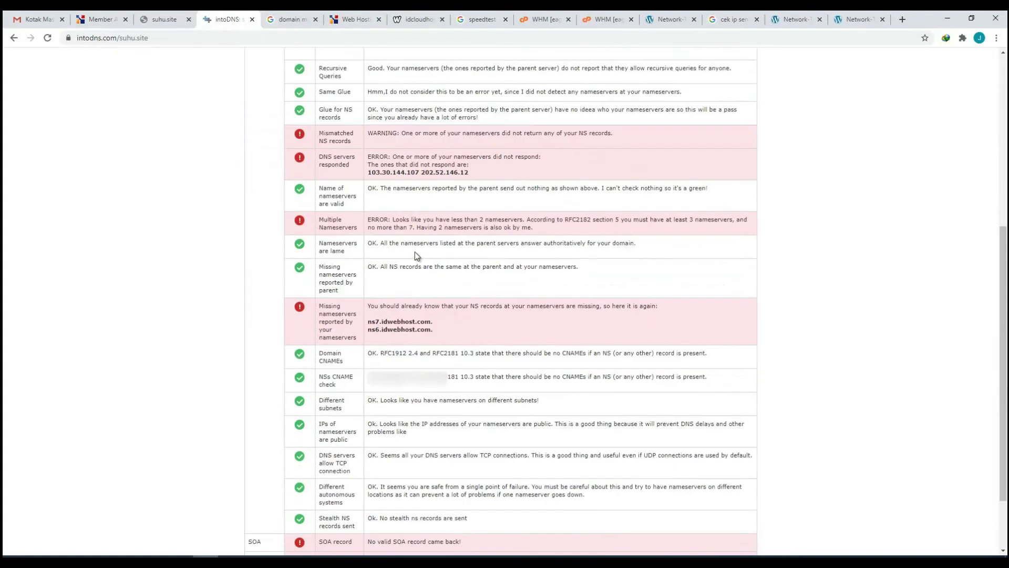
{"action": "scroll", "coordinate": [420, 383], "scroll_direction": "up", "scroll_amount": 3}
{"action": "scroll", "coordinate": [421, 383], "scroll_direction": "up", "scroll_amount": 5}
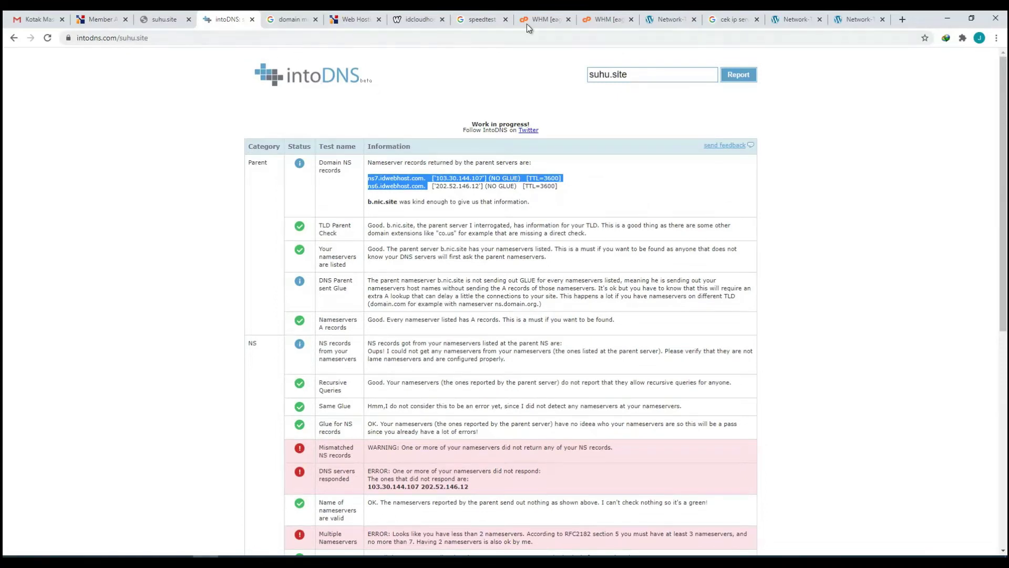
Return to the suhu.site tab and load the site again
{"action": "left_click", "coordinate": [166, 21]}
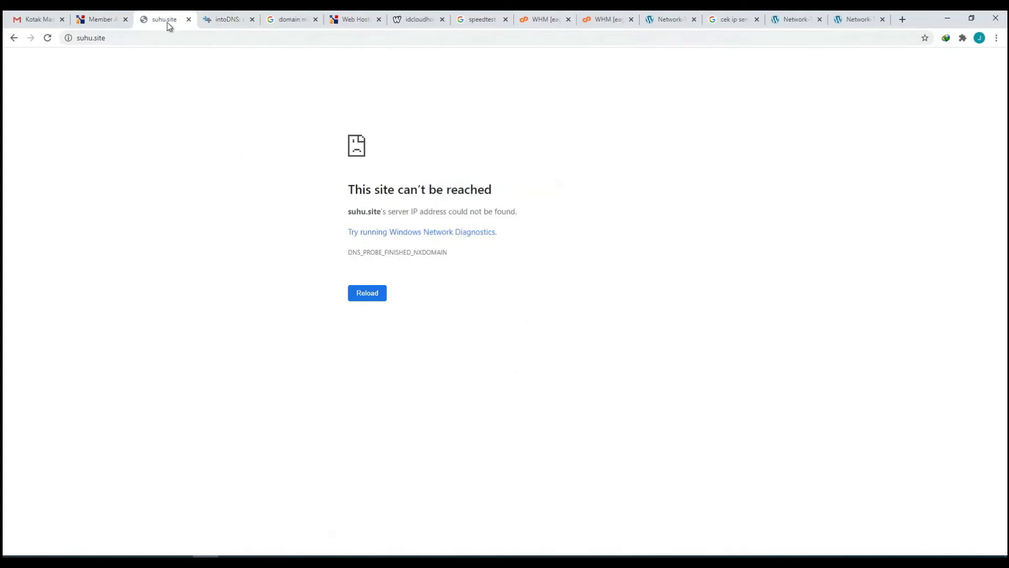
{"action": "left_click", "coordinate": [165, 38]}
{"action": "key", "text": "Return"}
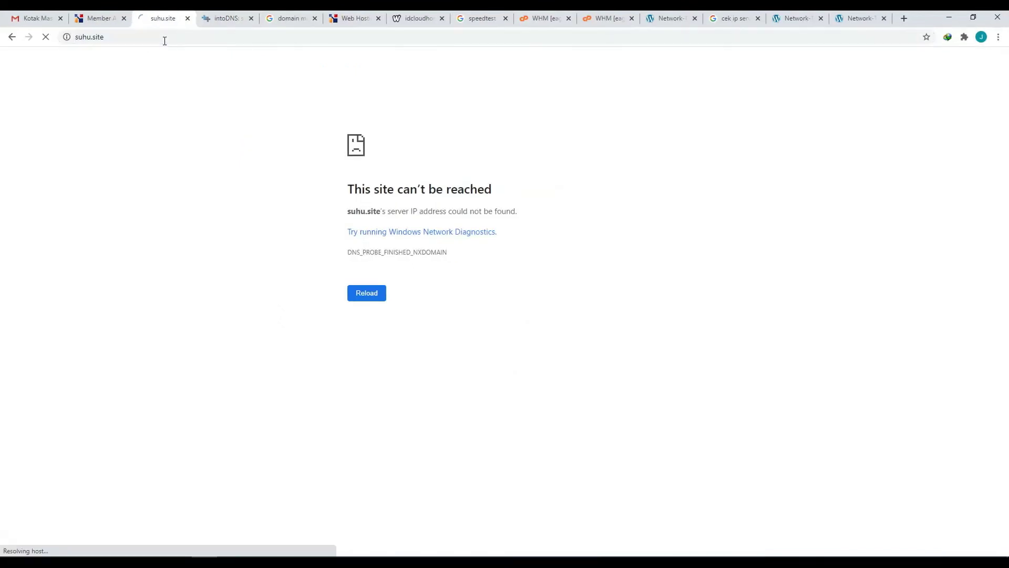
Copy the suhu.site address, open kproxy.com and try to browse suhu.site through the proxy
{"action": "left_click", "coordinate": [164, 41]}
{"action": "key", "text": "ctrl+c"}
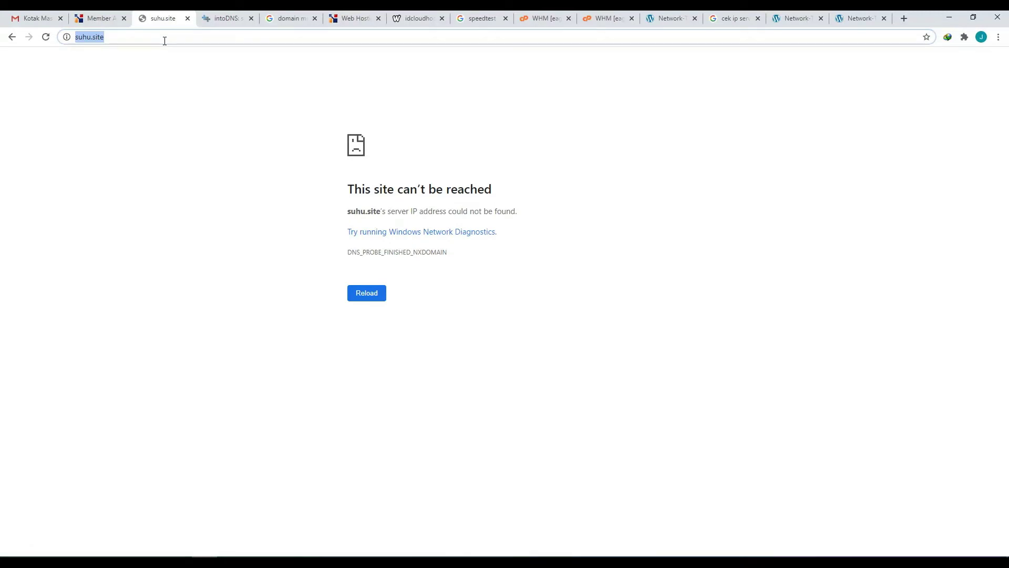
{"action": "key", "text": "Return"}
{"action": "type", "text": "k"}
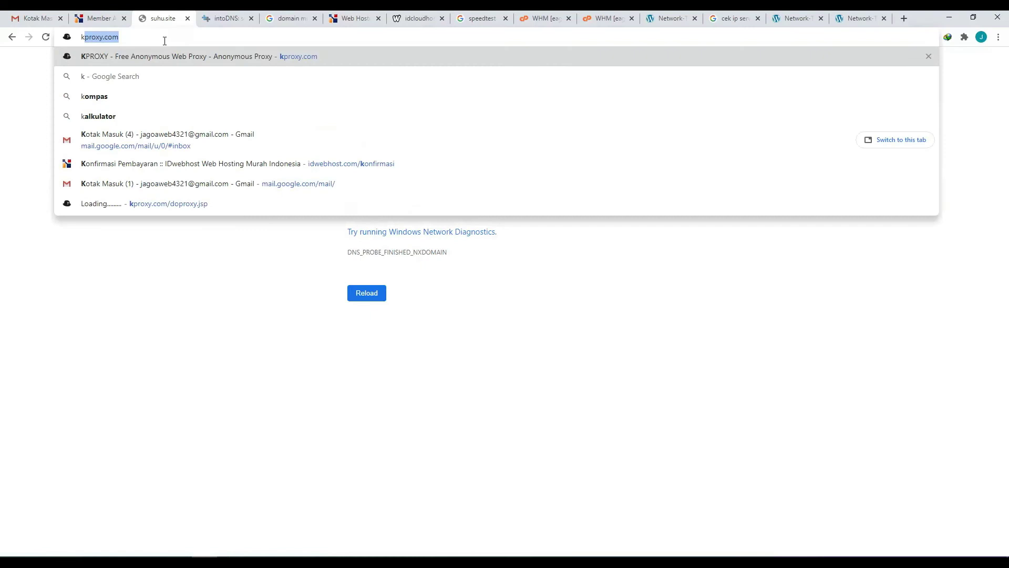
{"action": "key", "text": "Return"}
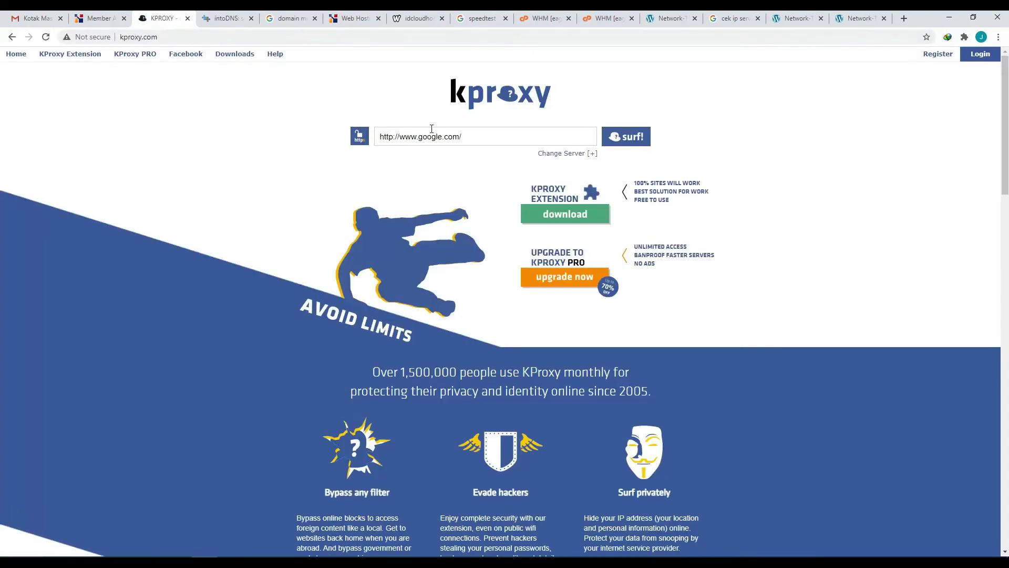
{"action": "left_click", "coordinate": [432, 129]}
{"action": "key", "text": "ctrl+v"}
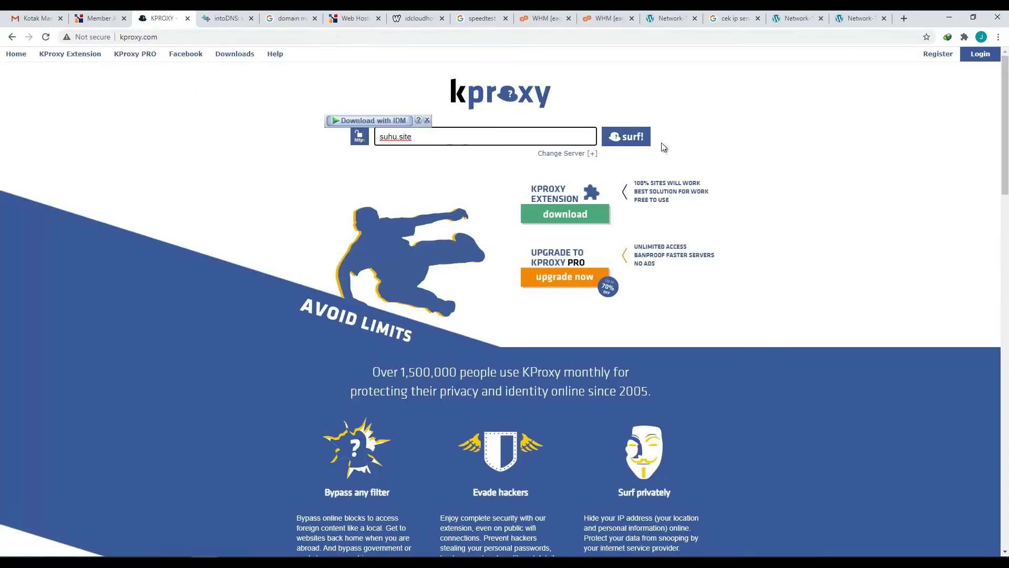
{"action": "left_click", "coordinate": [631, 136]}
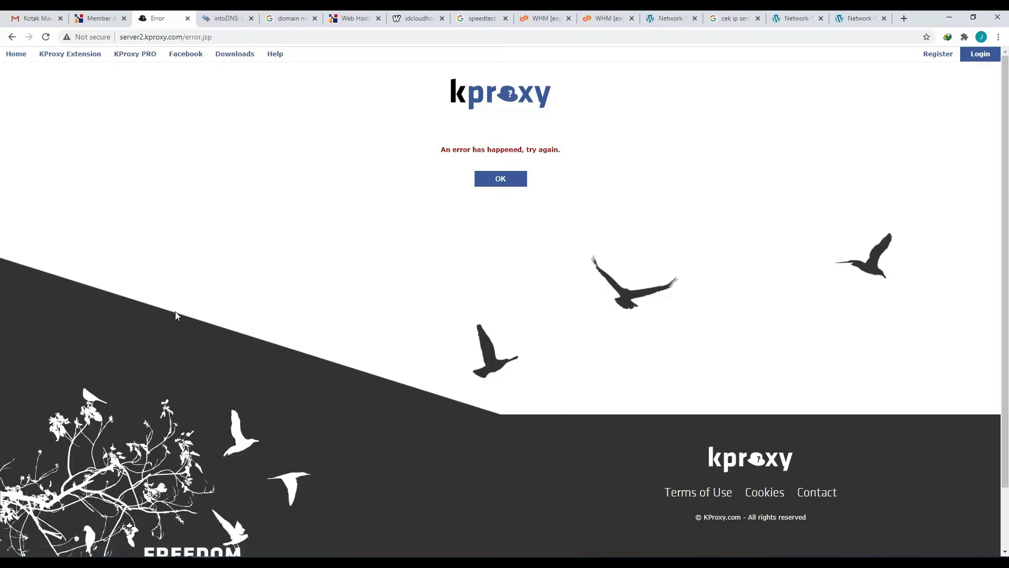
Open File Explorer and go to the C:\Windows\System32\drivers\etc folder
{"action": "key", "text": "super+e"}
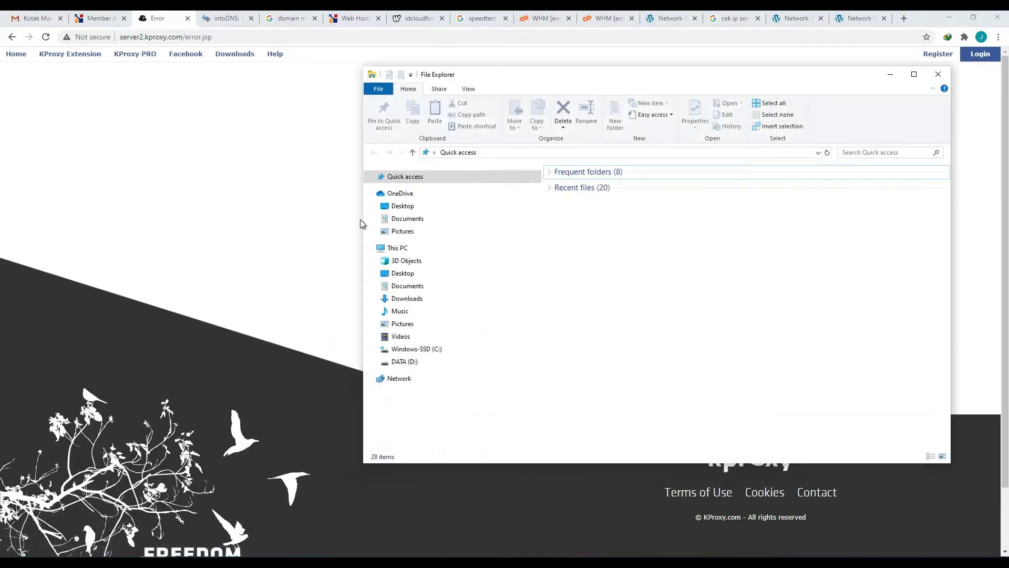
{"action": "left_click_drag", "start_coordinate": [517, 67], "coordinate": [459, 68]}
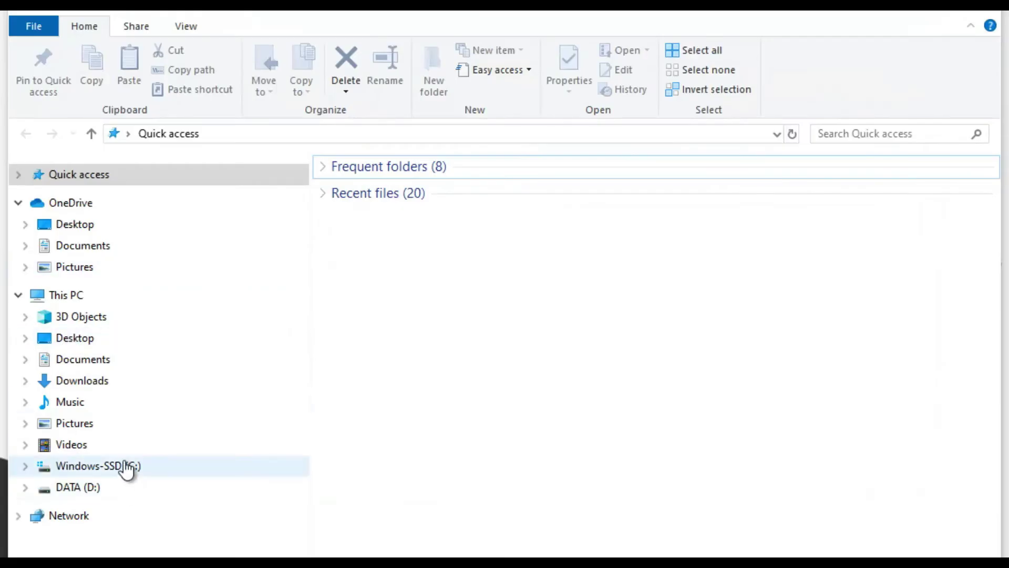
{"action": "left_click", "coordinate": [126, 466]}
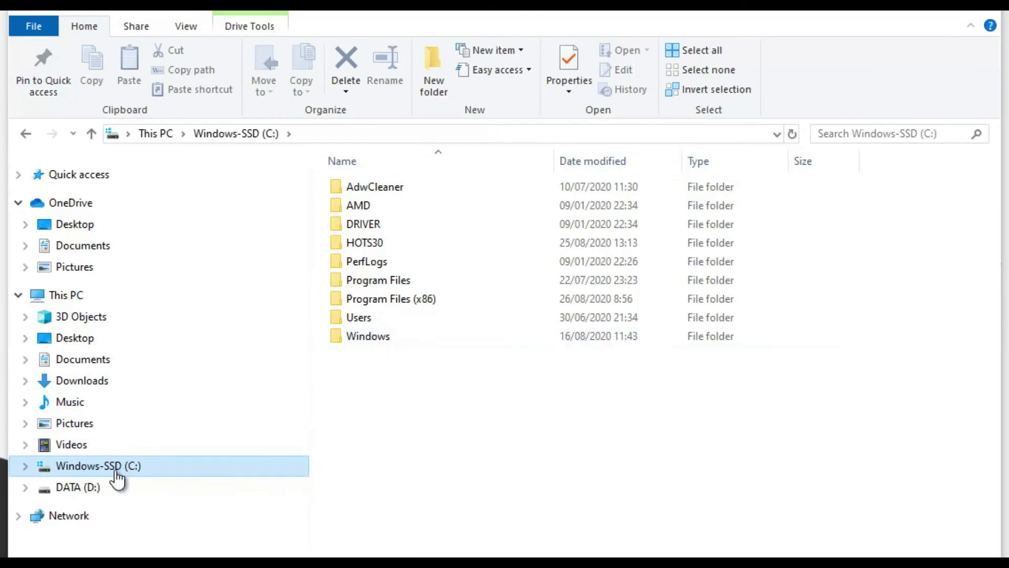
{"action": "double_click", "coordinate": [350, 340]}
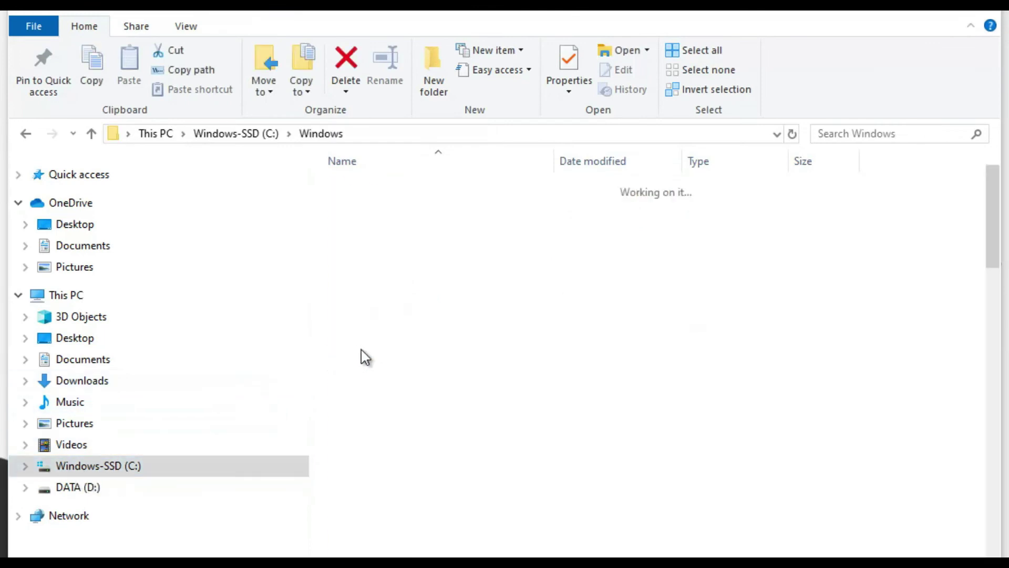
{"action": "scroll", "coordinate": [383, 333], "scroll_direction": "down", "scroll_amount": 2}
{"action": "left_click", "coordinate": [384, 367]}
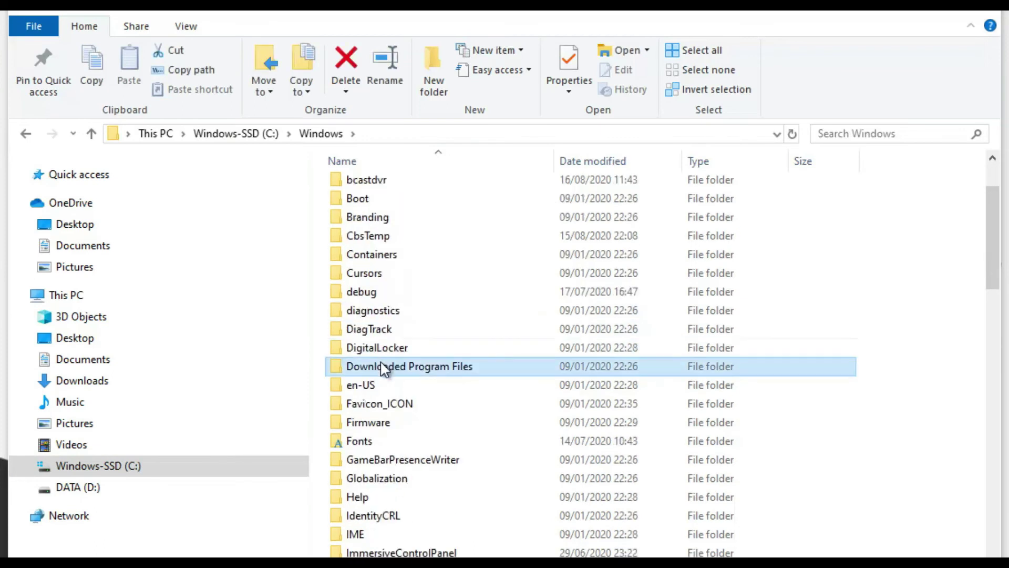
{"action": "type", "text": "sys"}
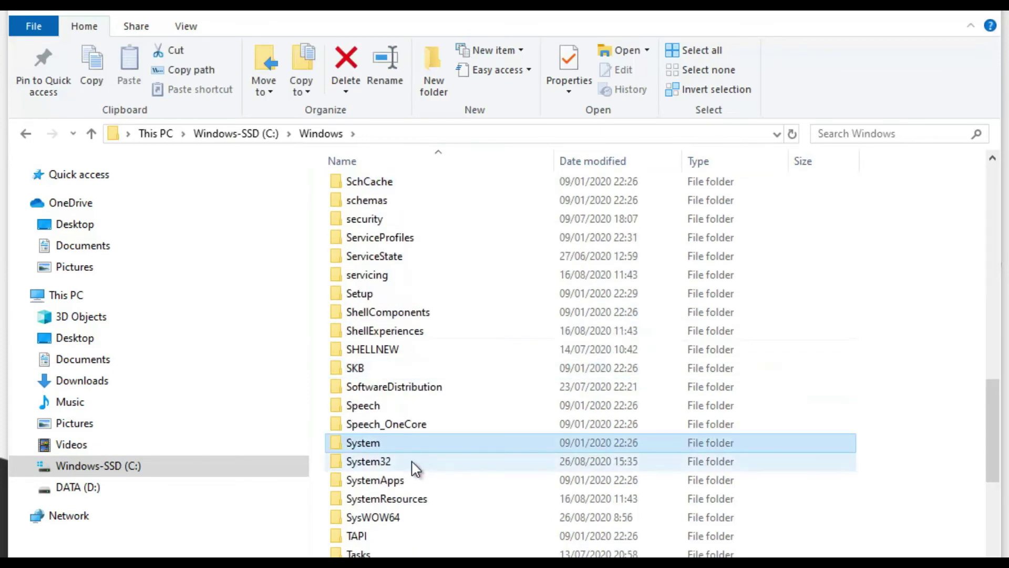
{"action": "double_click", "coordinate": [410, 464]}
{"action": "left_click", "coordinate": [415, 280]}
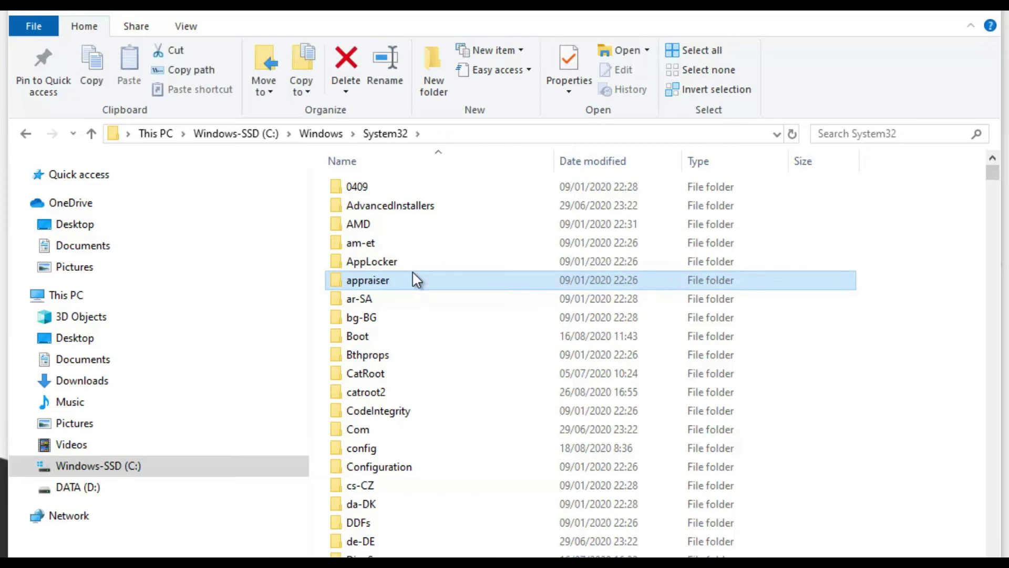
{"action": "type", "text": "dr"}
{"action": "key", "text": "Return"}
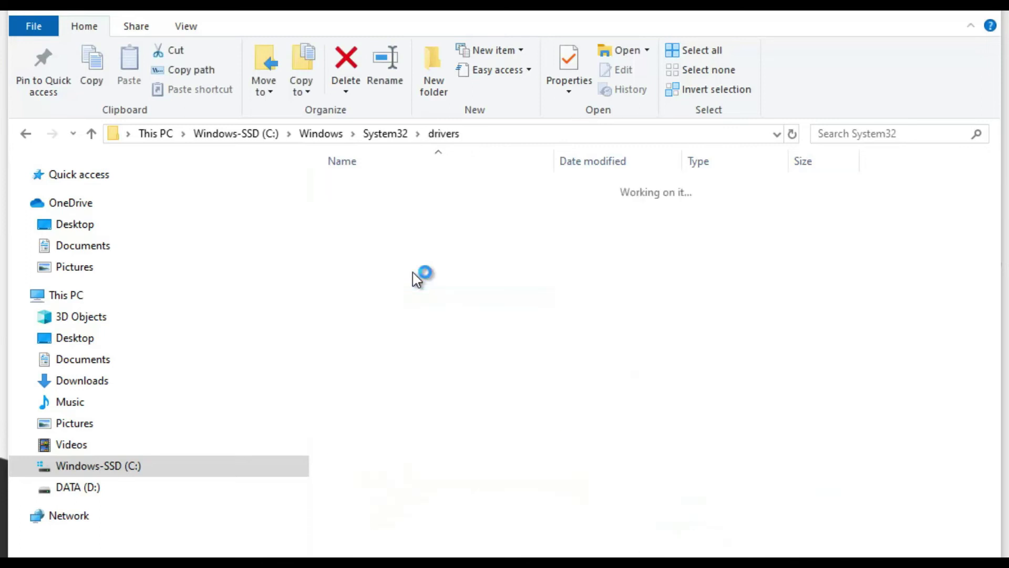
{"action": "double_click", "coordinate": [372, 228]}
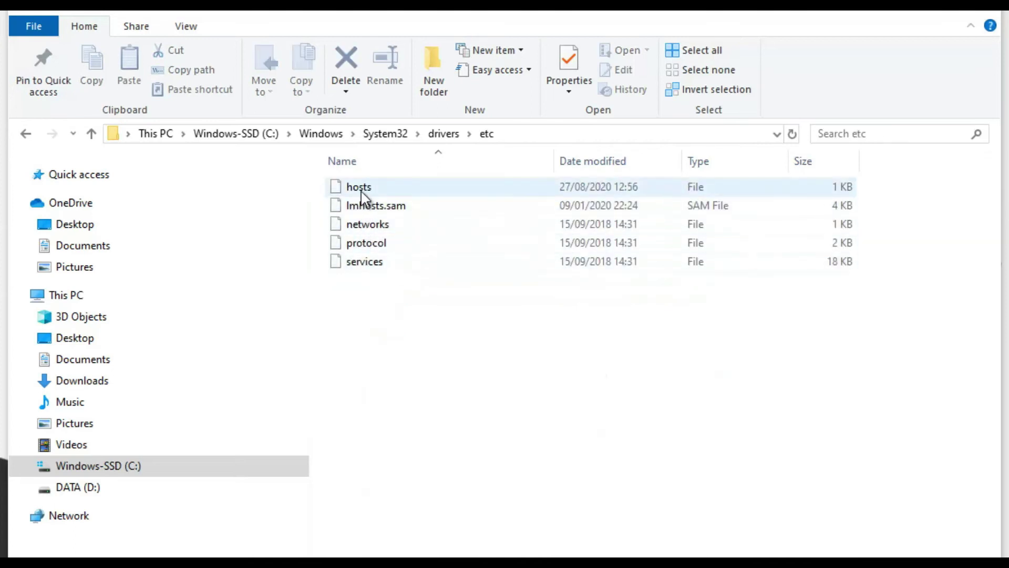
Open the hosts file in Notepad++ and close the Folder as Workspace panel
{"action": "left_click", "coordinate": [365, 199]}
{"action": "right_click", "coordinate": [366, 198]}
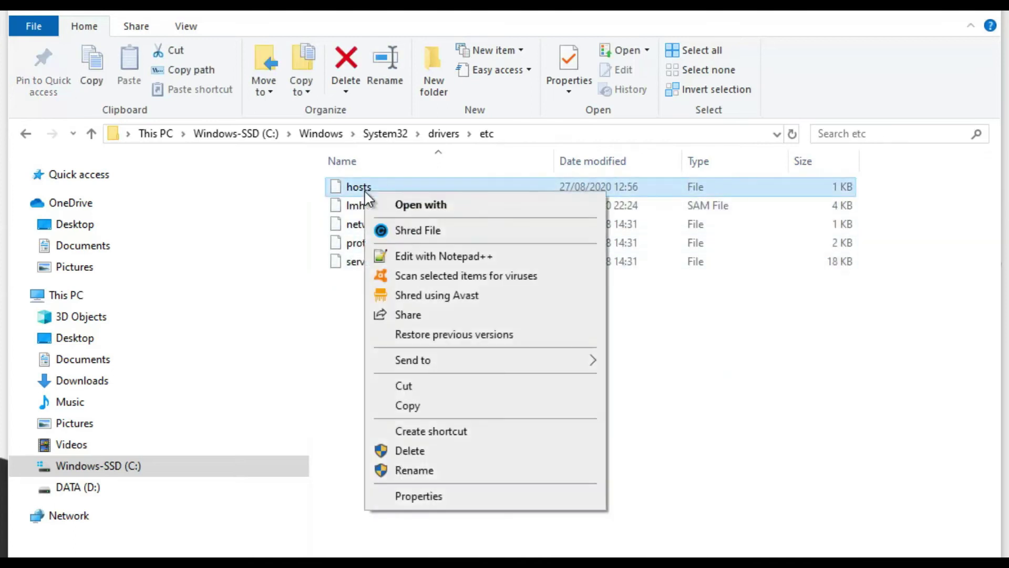
{"action": "left_click", "coordinate": [419, 257]}
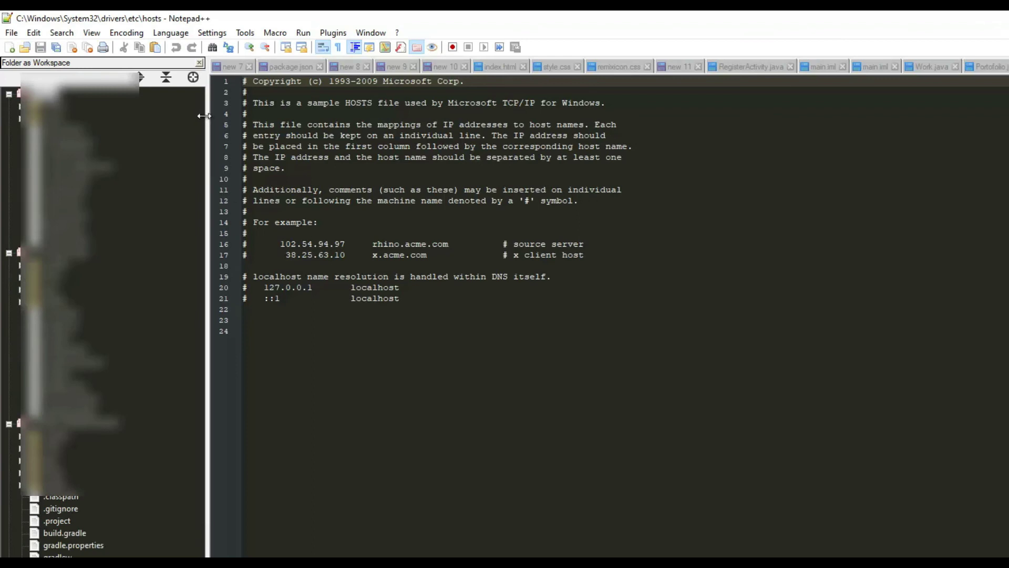
{"action": "left_click", "coordinate": [199, 63]}
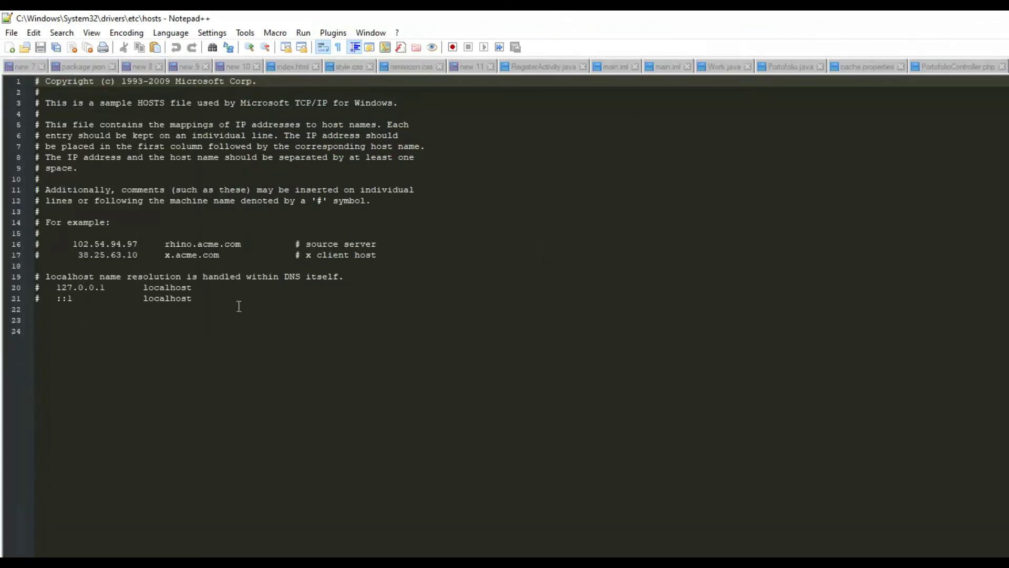
Add the entry "103.241.24.165 suhu.site" on line 24 of the hosts file and try to save it
{"action": "left_click", "coordinate": [146, 327]}
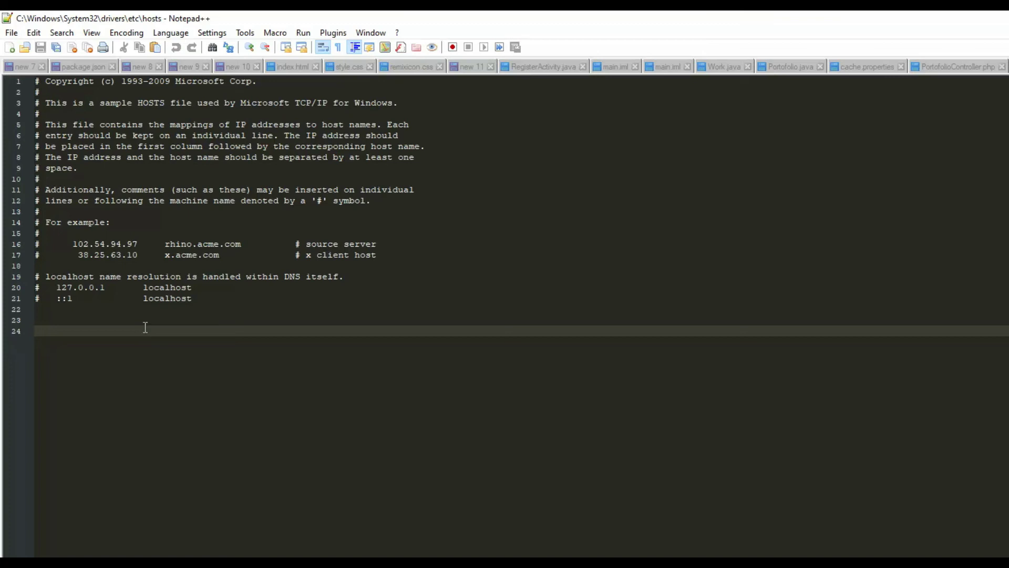
{"action": "type", "text": "103.21"}
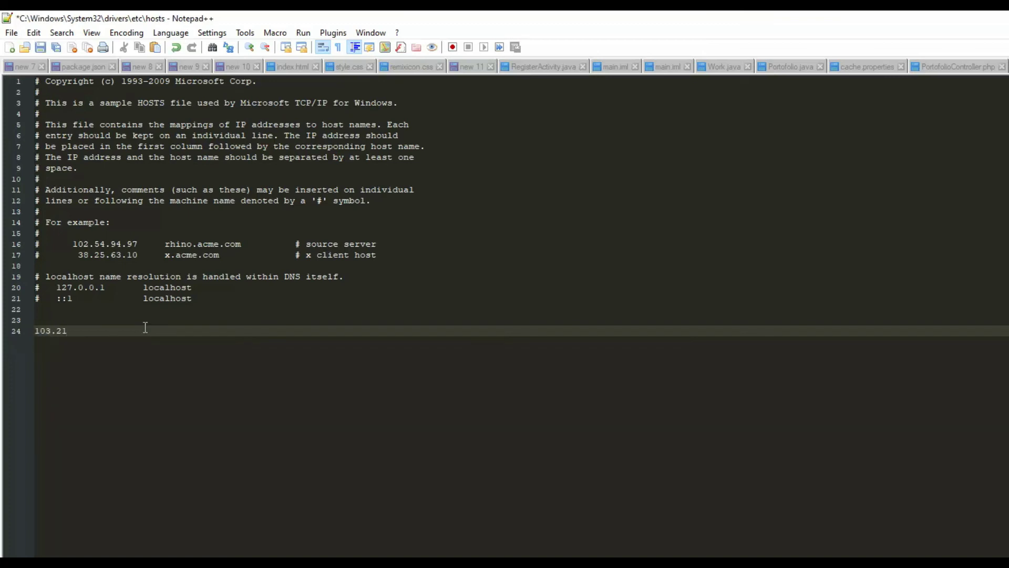
{"action": "key", "text": "BackSpace"}
{"action": "type", "text": "41.24.5 suhu.site"}
{"action": "key", "text": "ctrl+s"}
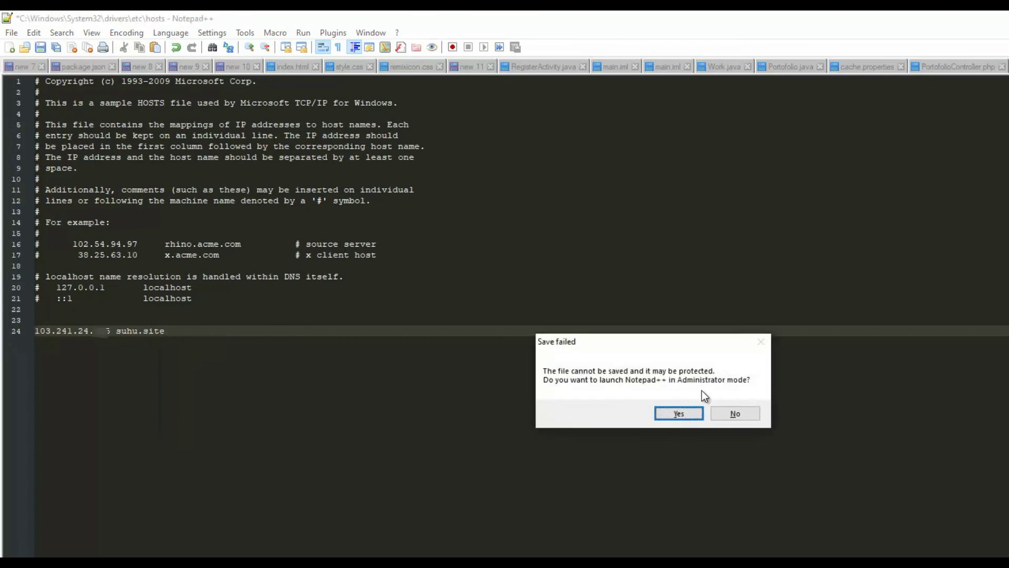
Relaunch Notepad++ in Administrator mode, close the Folder as Workspace panel and save the hosts file
{"action": "left_click", "coordinate": [688, 414]}
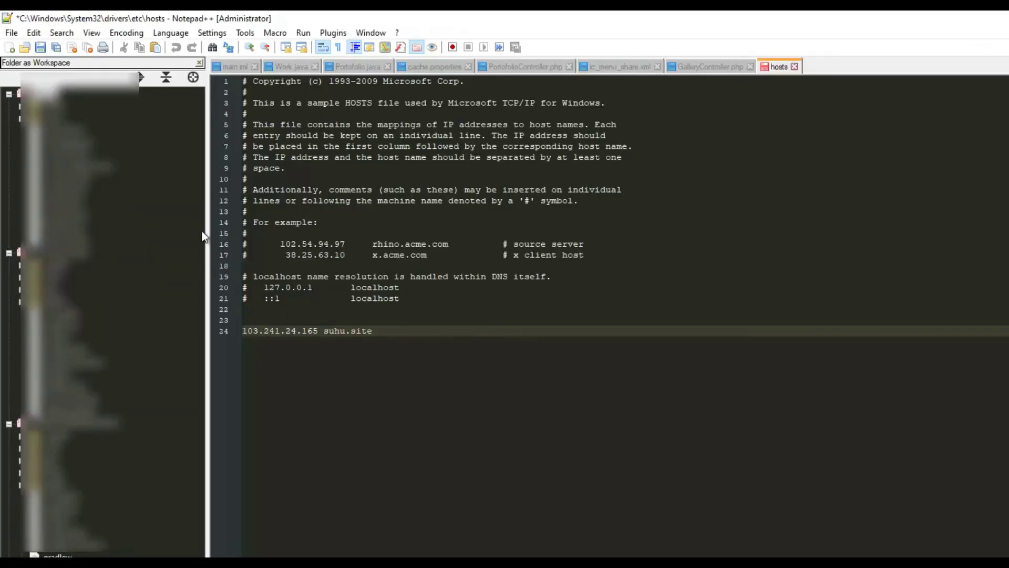
{"action": "left_click", "coordinate": [200, 62]}
{"action": "key", "text": "ctrl+s"}
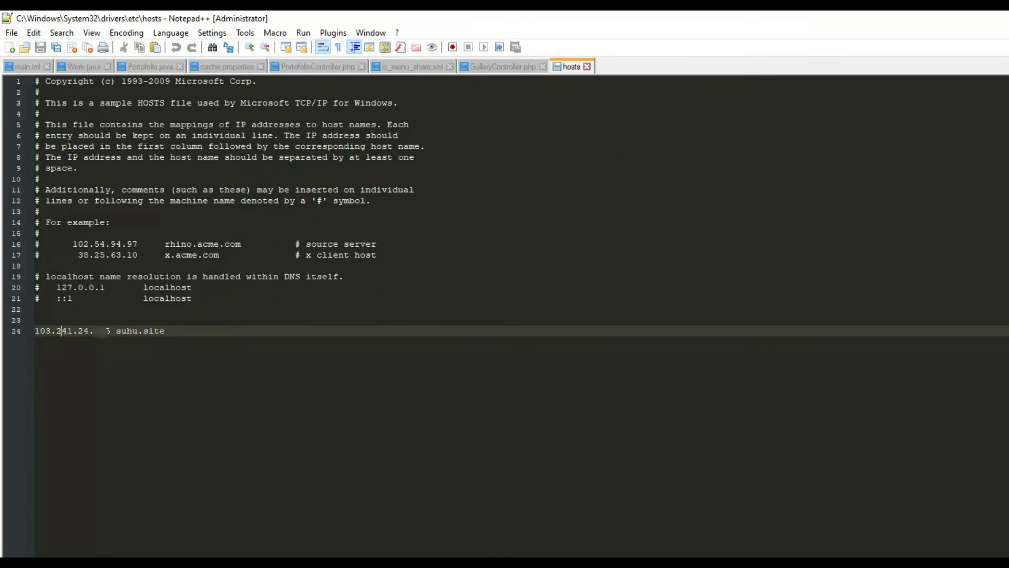
Switch back to Chrome and load suhu.site in the KProxy error tab
{"action": "key", "text": "alt+Tab"}
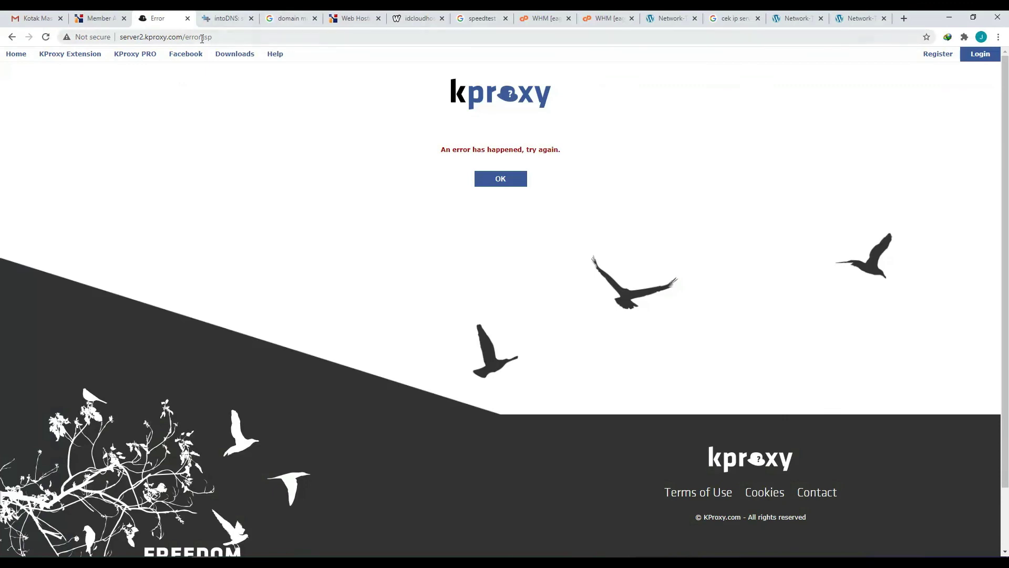
{"action": "left_click", "coordinate": [215, 33]}
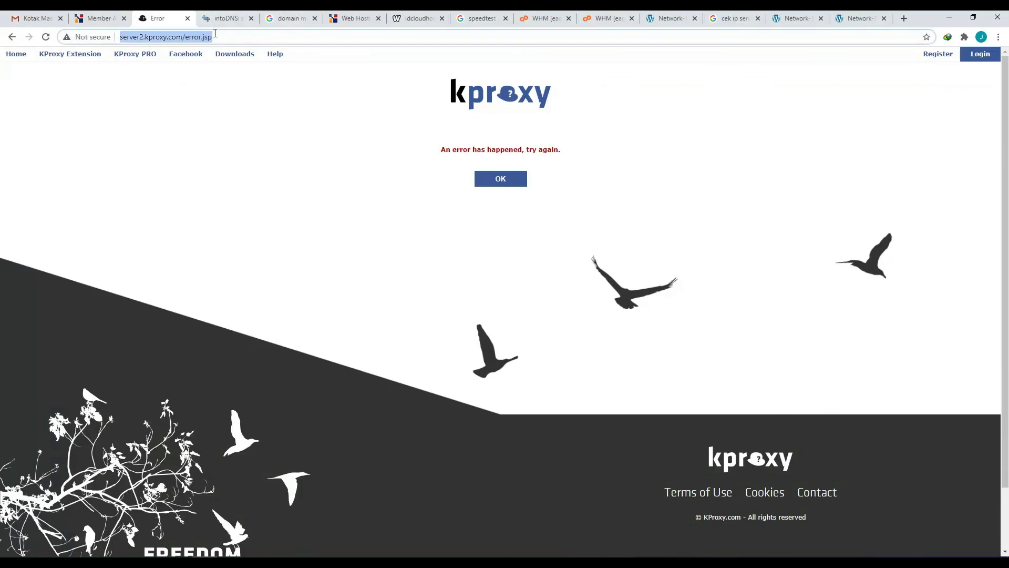
{"action": "type", "text": "suhu"}
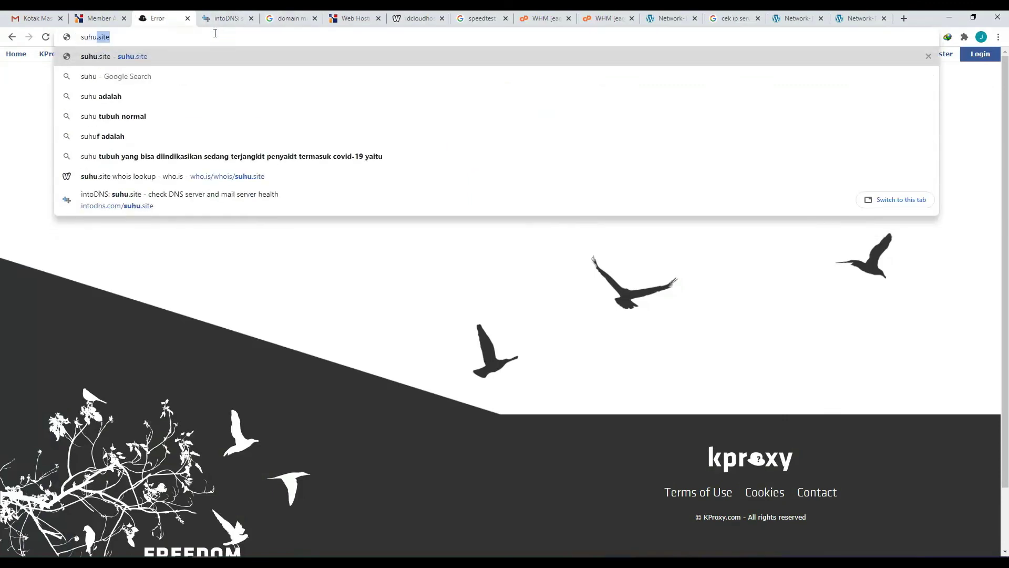
{"action": "key", "text": "Return"}
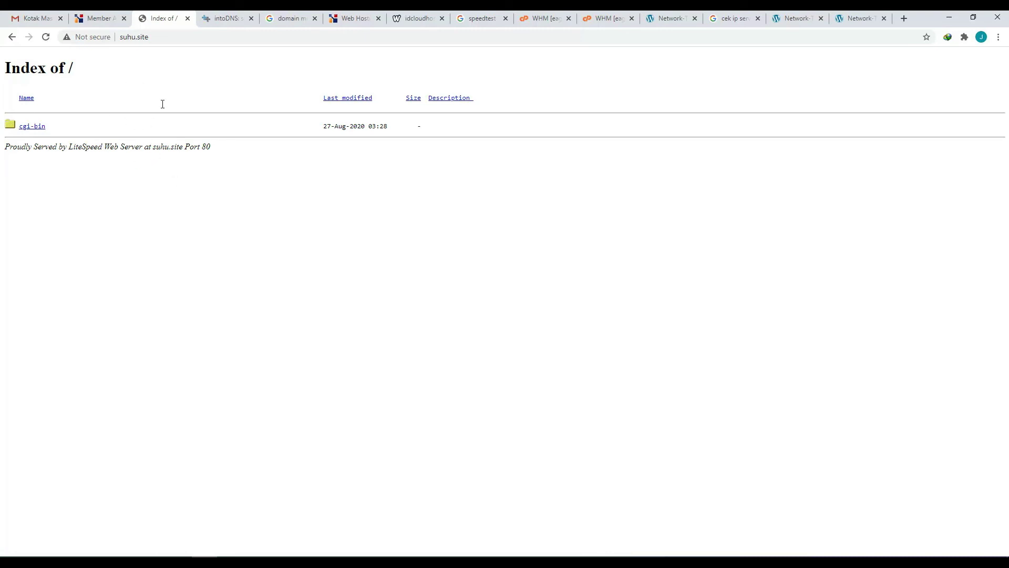
Reload the intoDNS report for suhu.site to recheck its nameservers
{"action": "left_click", "coordinate": [214, 19]}
{"action": "left_click", "coordinate": [215, 34]}
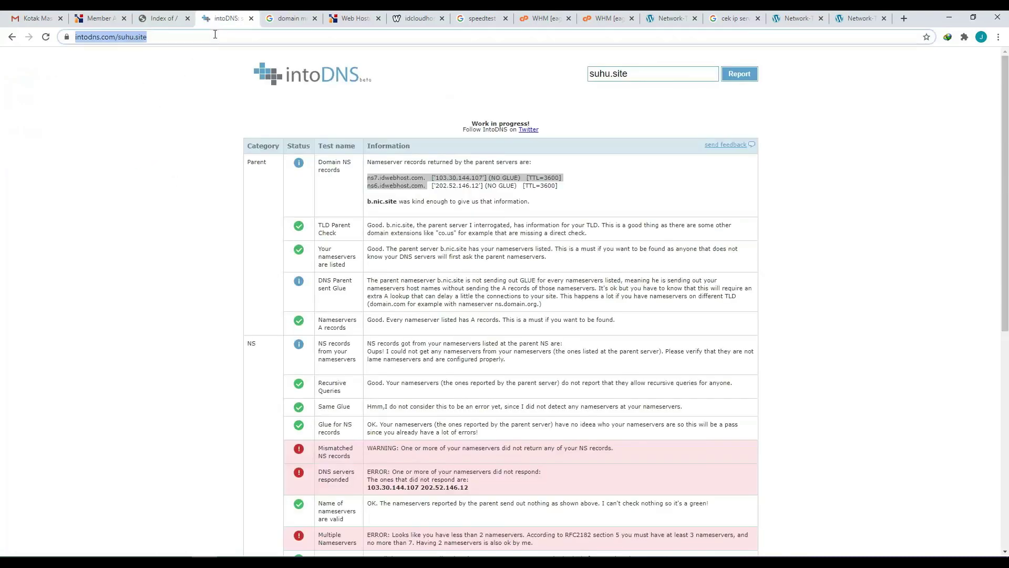
{"action": "key", "text": "Return"}
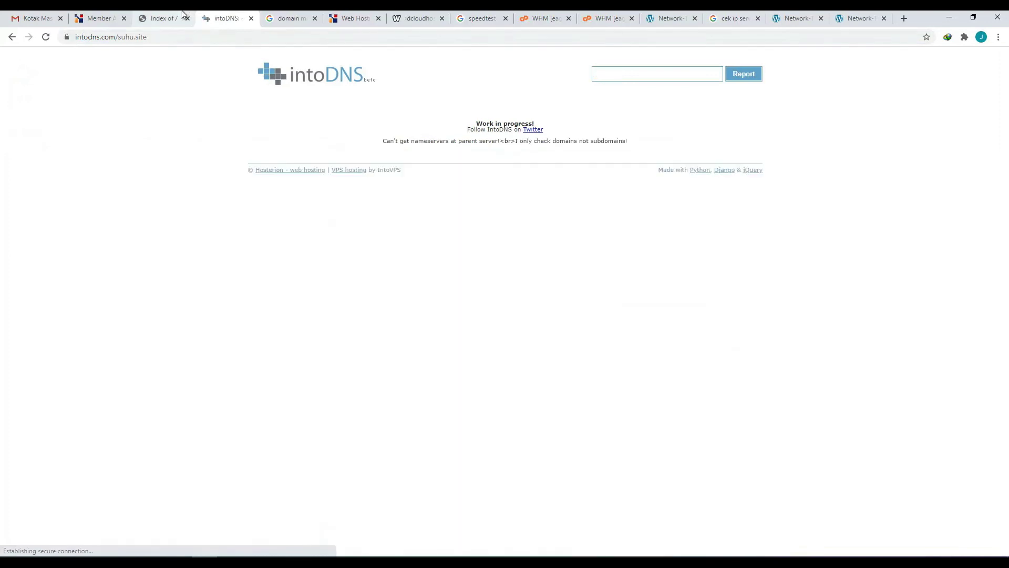
Return to the suhu.site tab and examine the directory index page
{"action": "left_click", "coordinate": [182, 16]}
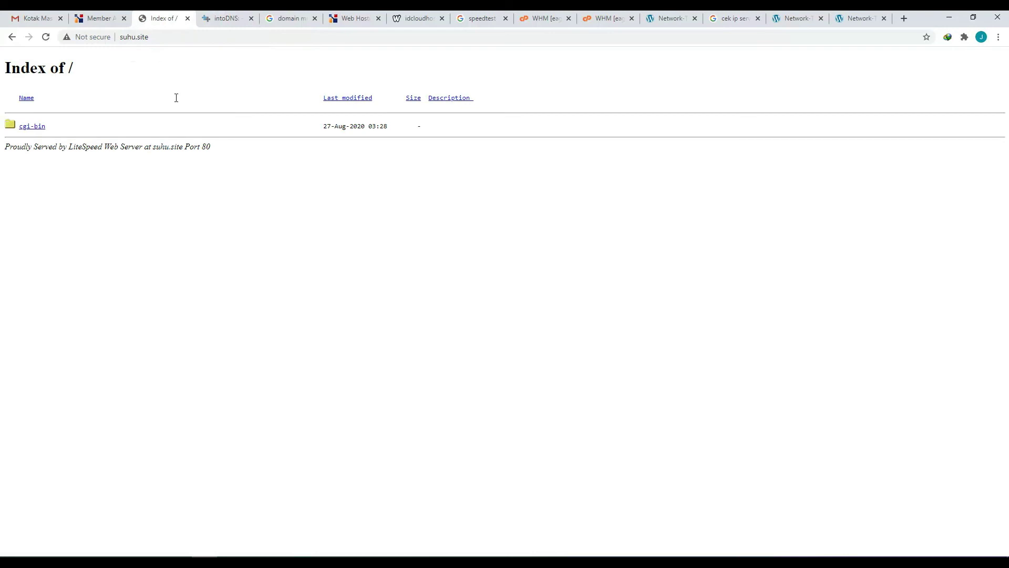
{"action": "left_click_drag", "start_coordinate": [7, 69], "coordinate": [239, 162]}
{"action": "left_click", "coordinate": [230, 193]}
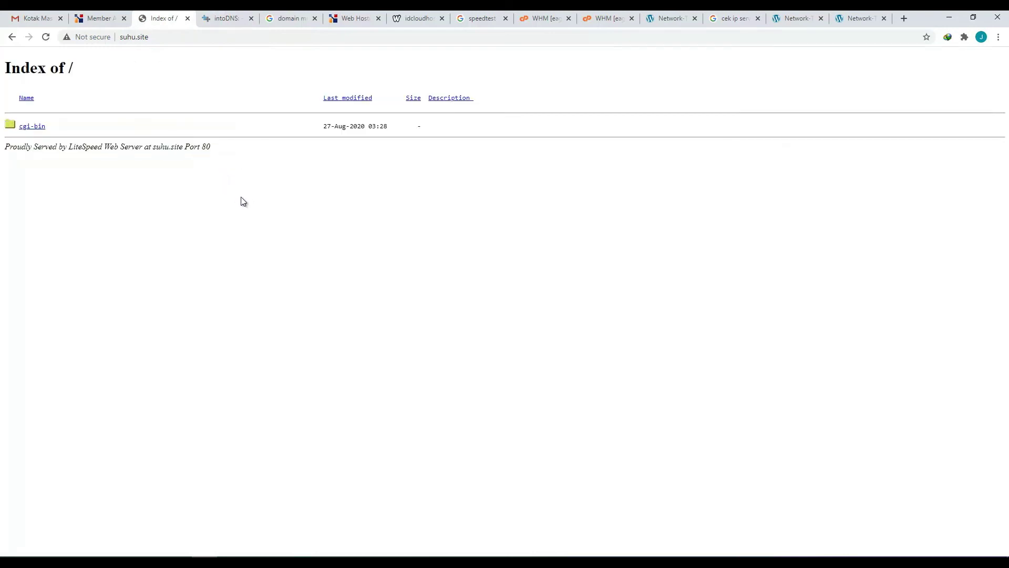